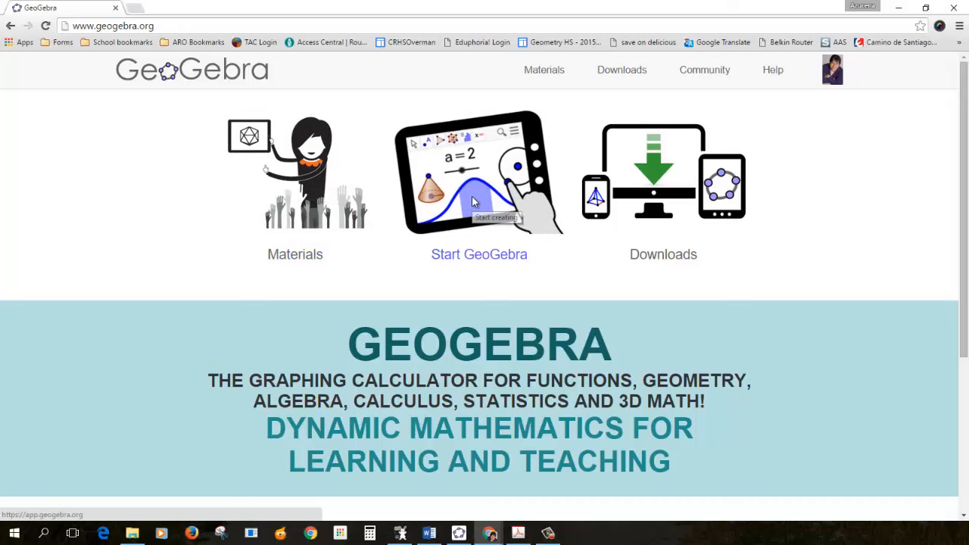
- Start GeoGebra with a blank Geometry construction and show the style bar of the drawing area
{"action": "left_click", "coordinate": [435, 227]}
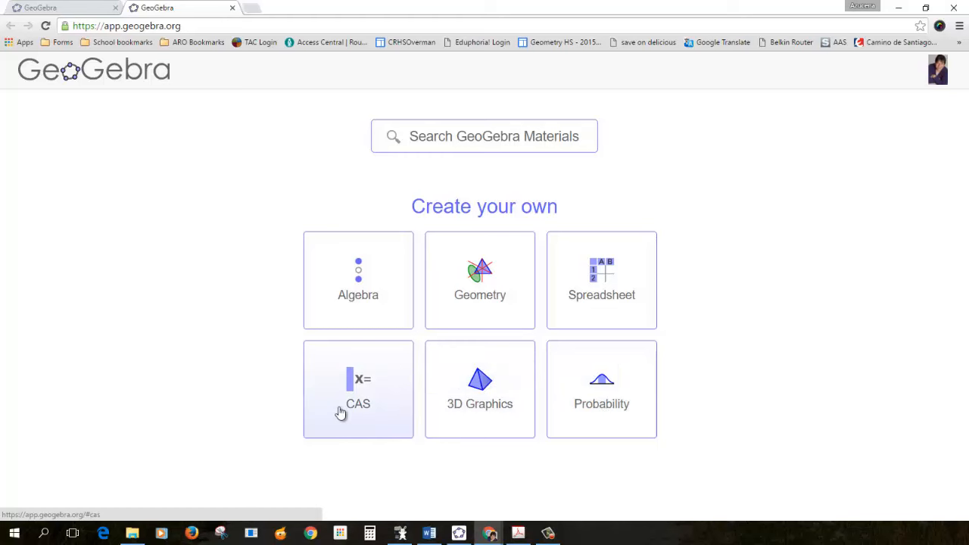
{"action": "left_click", "coordinate": [490, 302]}
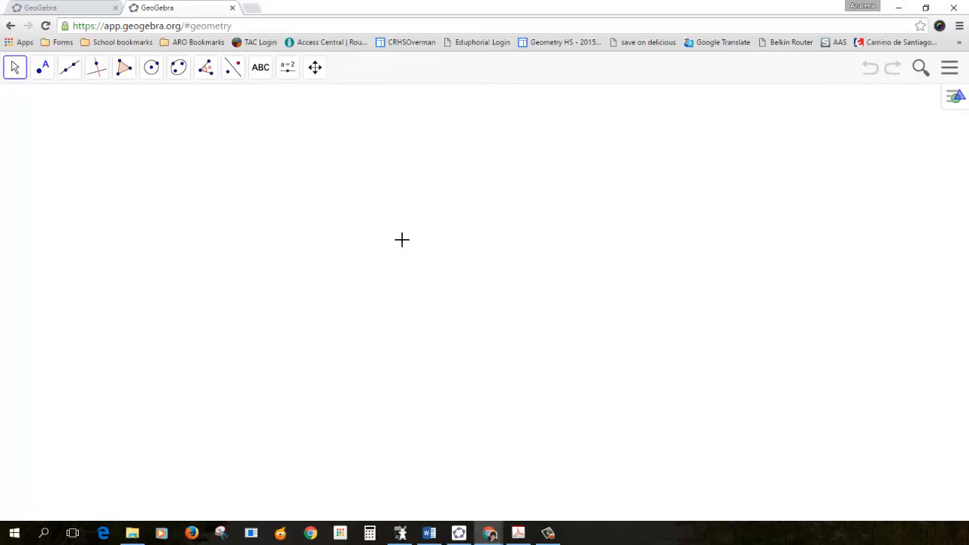
{"action": "left_click", "coordinate": [953, 101]}
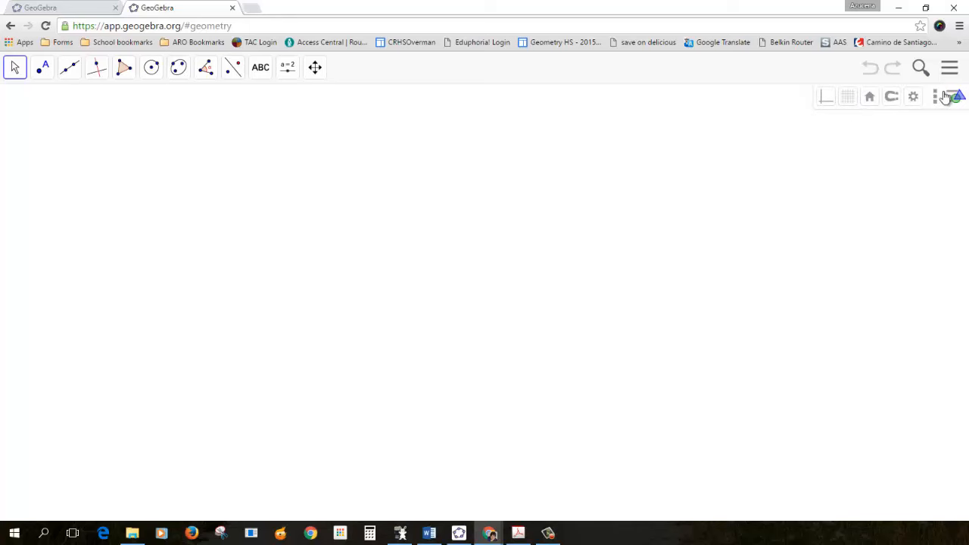
{"action": "left_click", "coordinate": [960, 102]}
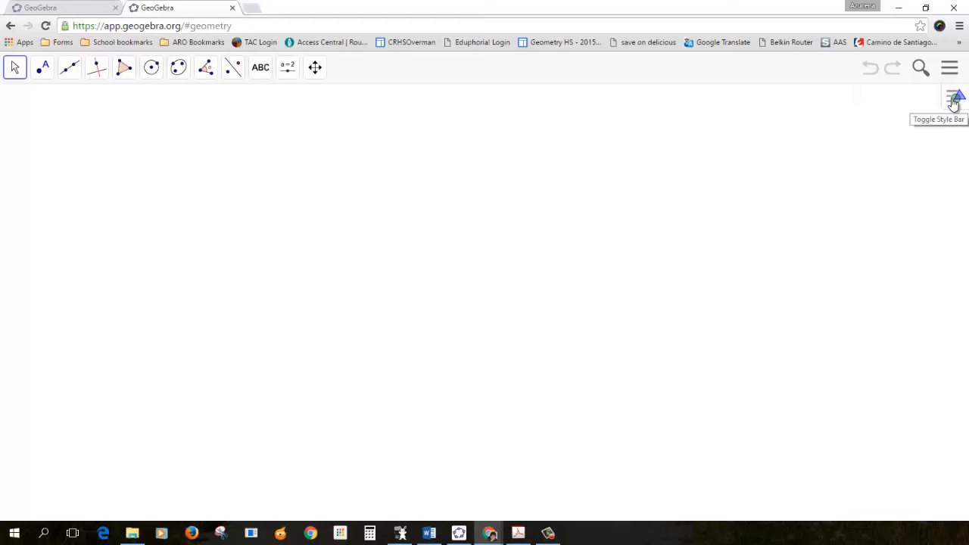
{"action": "left_click", "coordinate": [954, 101]}
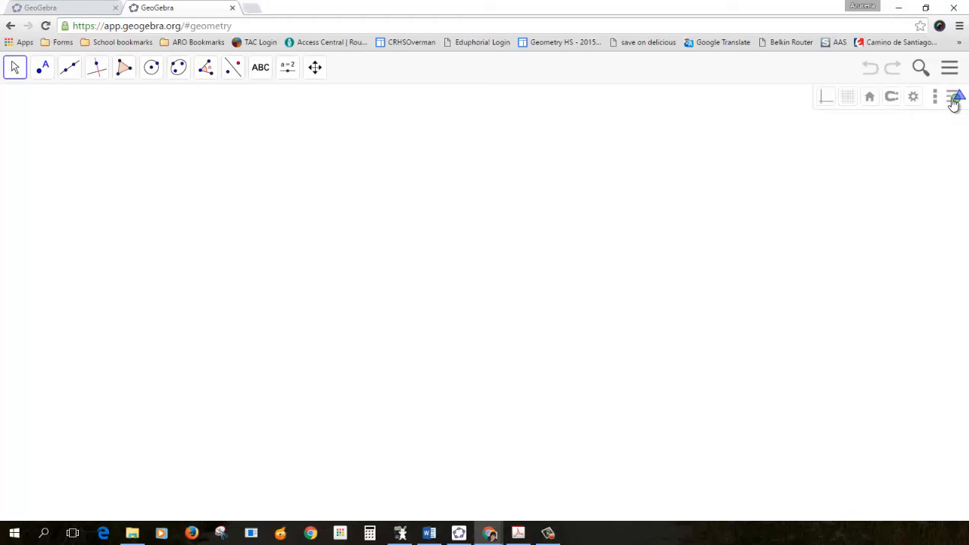
- Display the coordinate axes in the drawing area and hide them again
{"action": "left_click", "coordinate": [825, 100]}
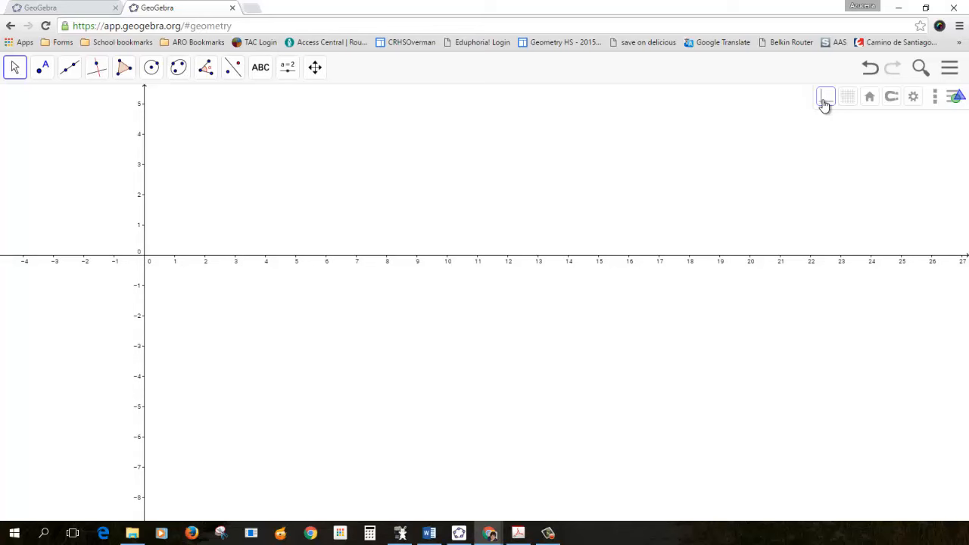
{"action": "left_click", "coordinate": [824, 102]}
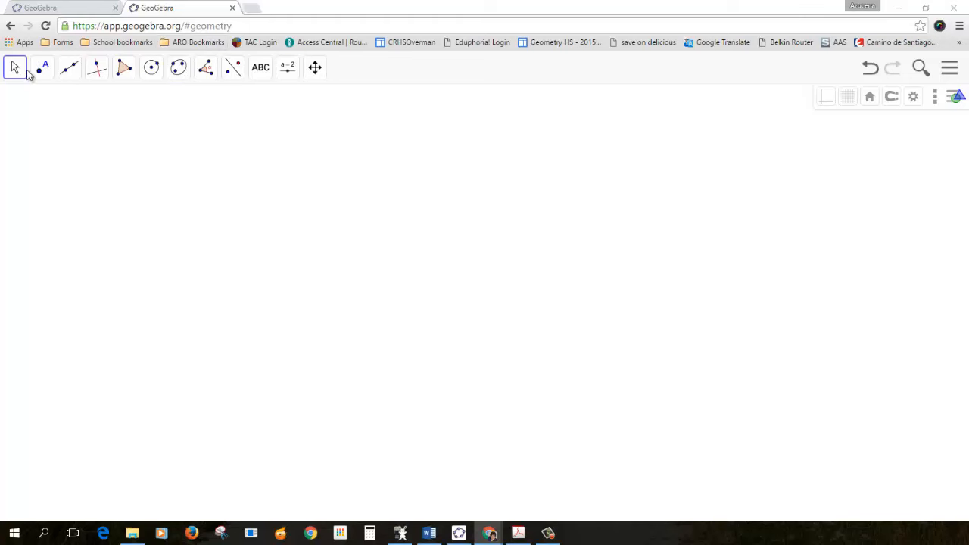
- Place a free point at about (0.74, 1.76) in the upper left part of the blank drawing
{"action": "left_click", "coordinate": [42, 68]}
{"action": "mouse_move", "coordinate": [12, 68]}
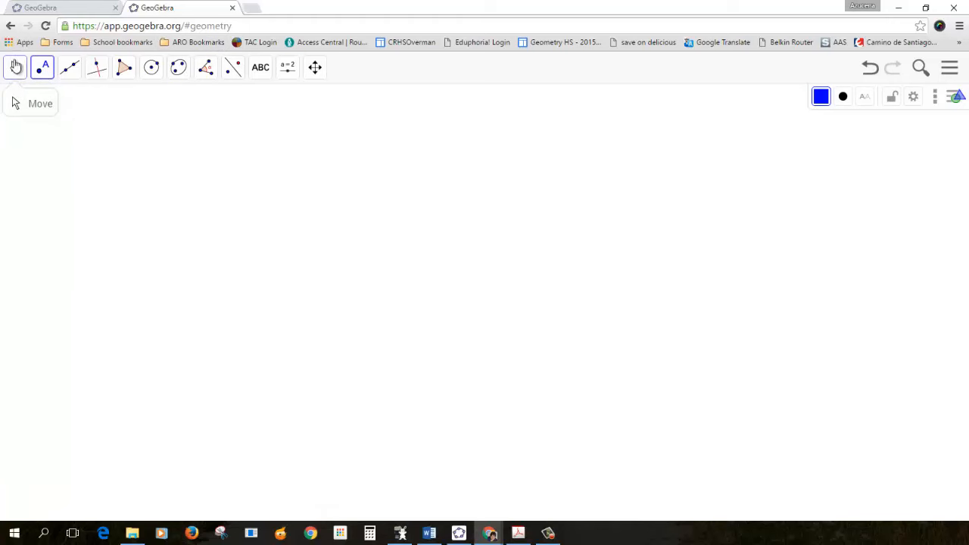
{"action": "mouse_move", "coordinate": [44, 68]}
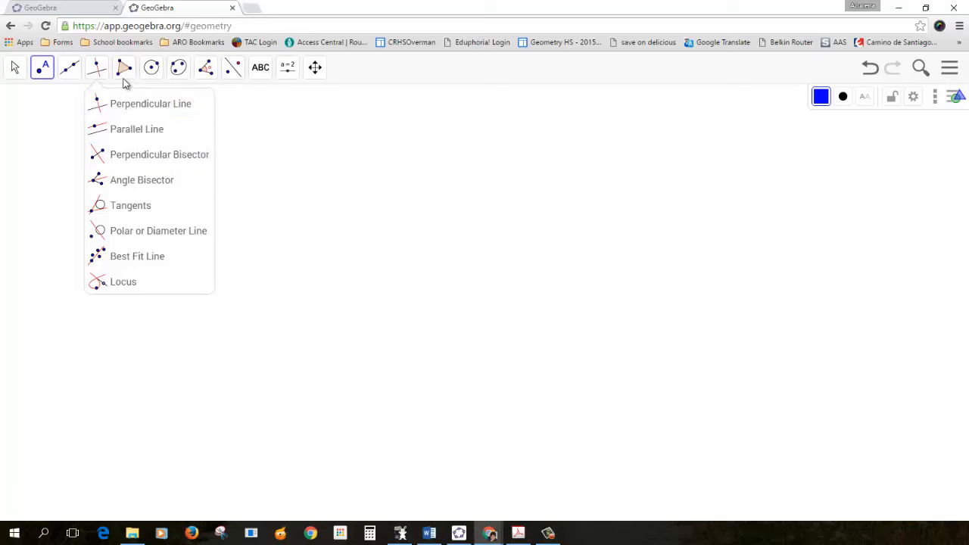
{"action": "mouse_move", "coordinate": [151, 70]}
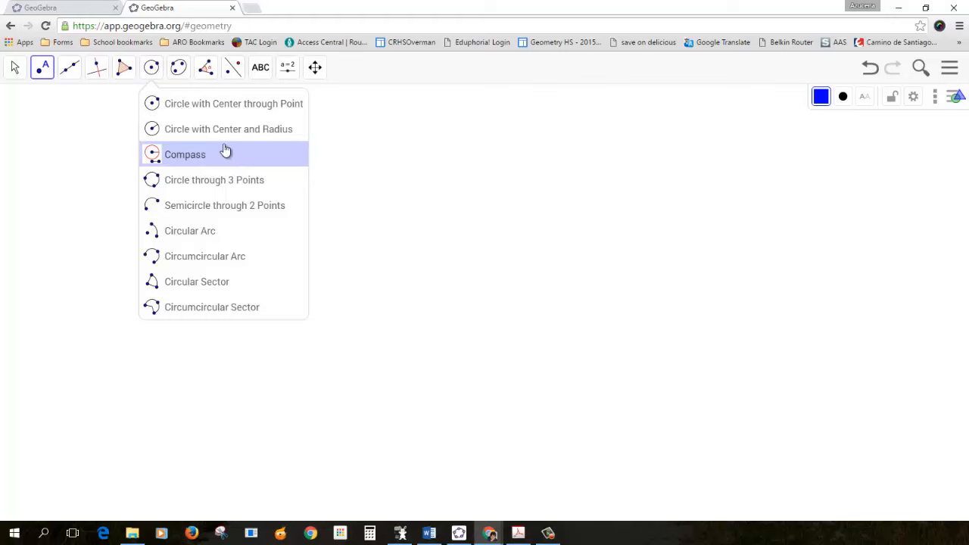
{"action": "left_click", "coordinate": [44, 70]}
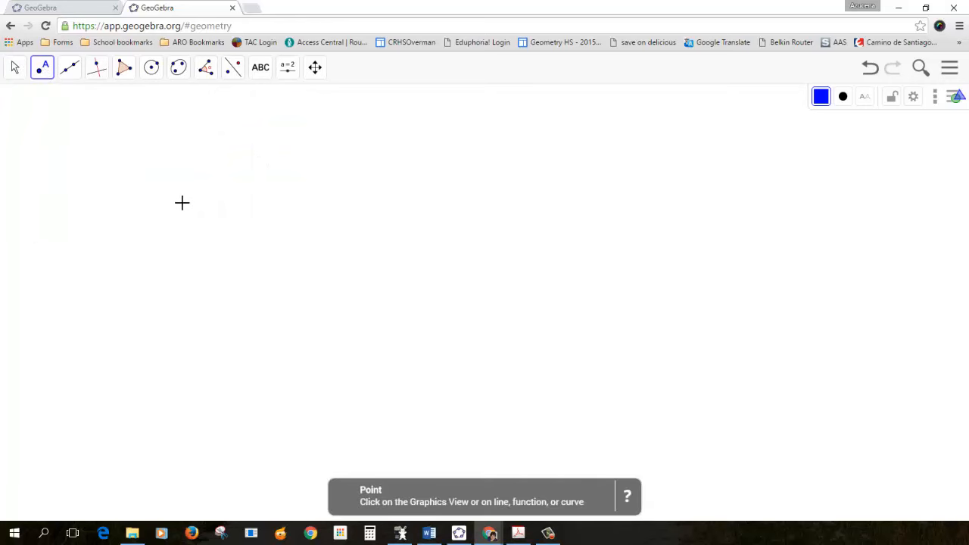
{"action": "left_click", "coordinate": [166, 202]}
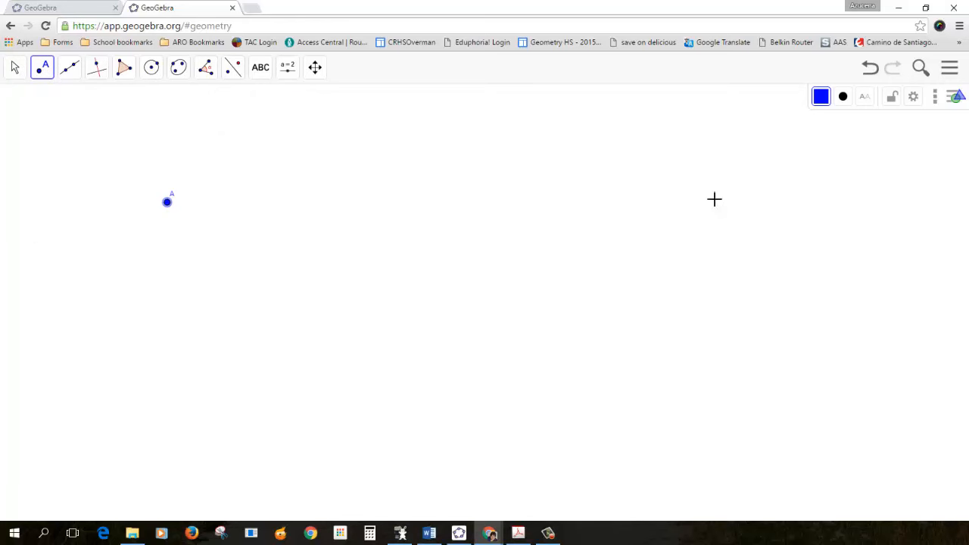
- Set the labeling option for new objects to Automatic
{"action": "left_click", "coordinate": [959, 97]}
{"action": "left_click", "coordinate": [958, 97]}
{"action": "left_click", "coordinate": [953, 71]}
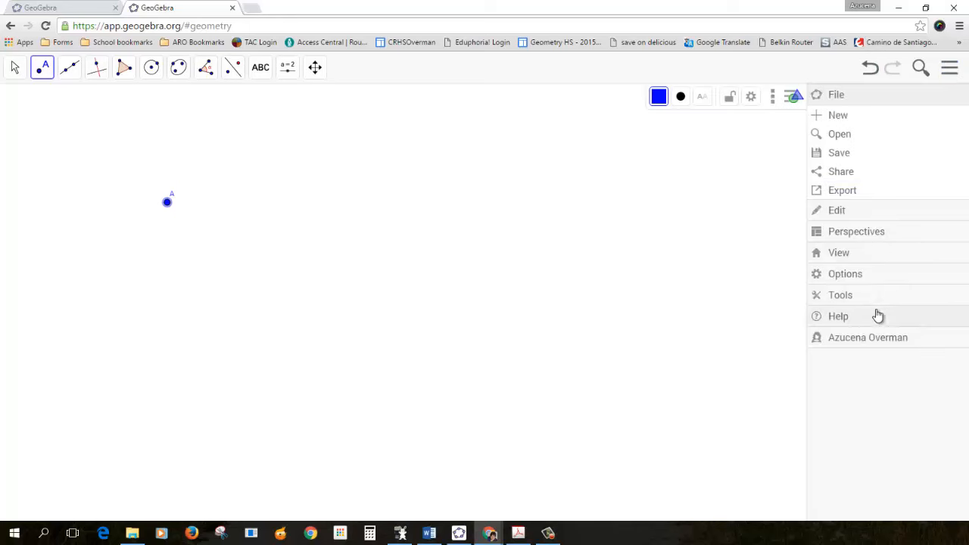
{"action": "left_click", "coordinate": [872, 275]}
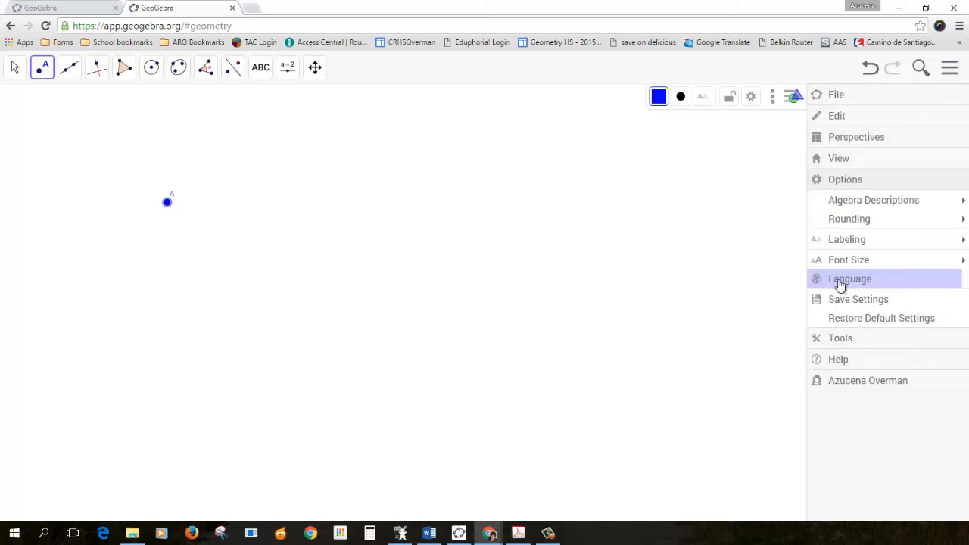
{"action": "left_click", "coordinate": [921, 241]}
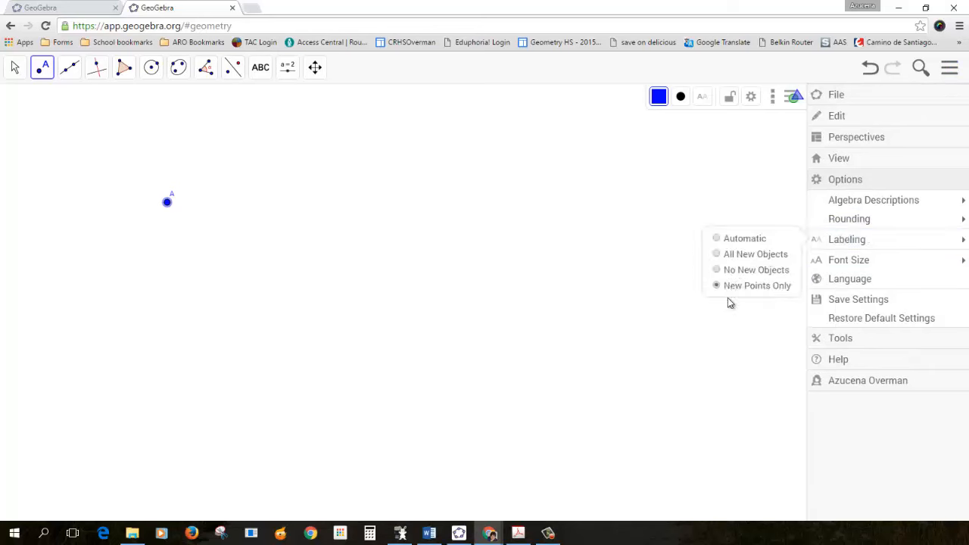
{"action": "left_click", "coordinate": [717, 241]}
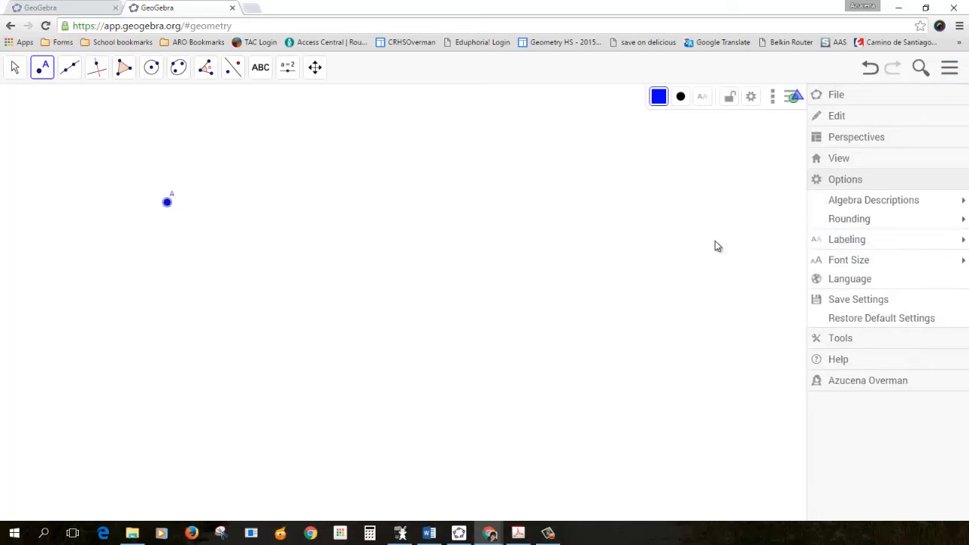
{"action": "left_click", "coordinate": [941, 249]}
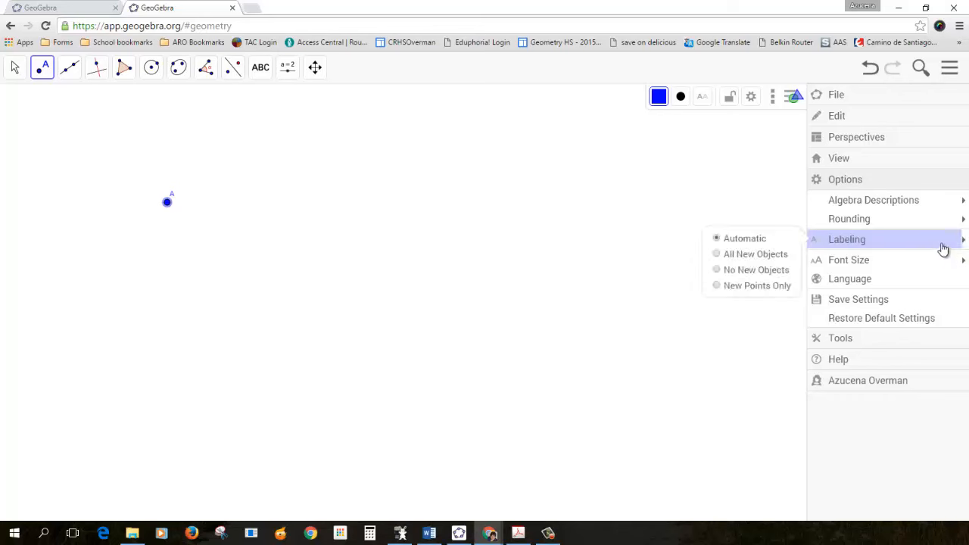
- Place a second free point to the right of point A at about (5.82, 2.14), undoing a first placement
{"action": "left_click", "coordinate": [32, 74]}
{"action": "left_click", "coordinate": [67, 107]}
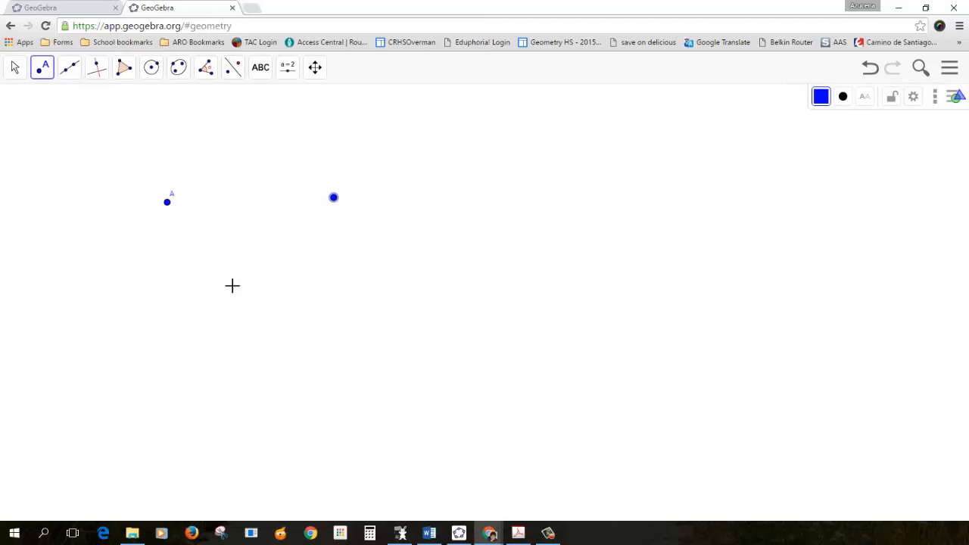
{"action": "left_click", "coordinate": [870, 72]}
{"action": "left_click", "coordinate": [321, 191]}
- Set the labeling option to New Points Only
{"action": "left_click", "coordinate": [949, 68]}
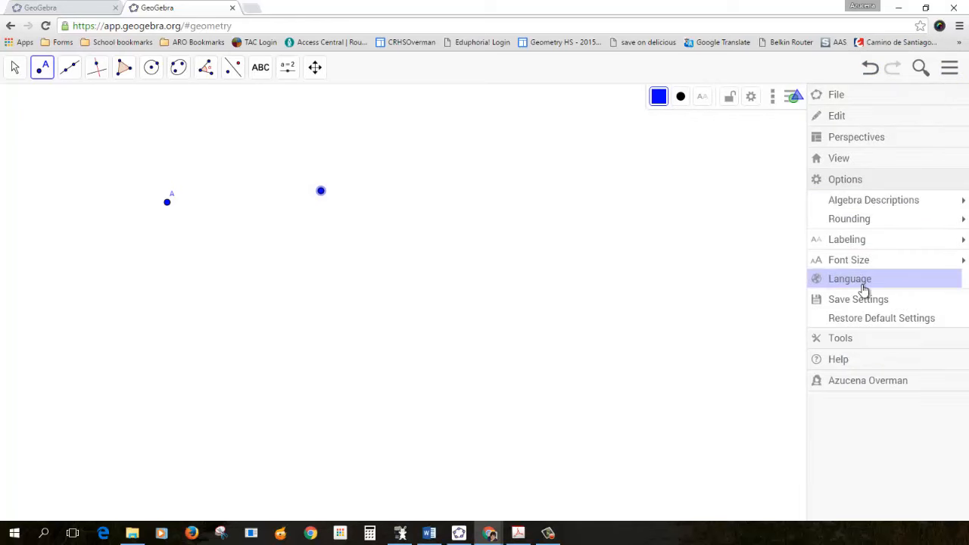
{"action": "left_click", "coordinate": [905, 244]}
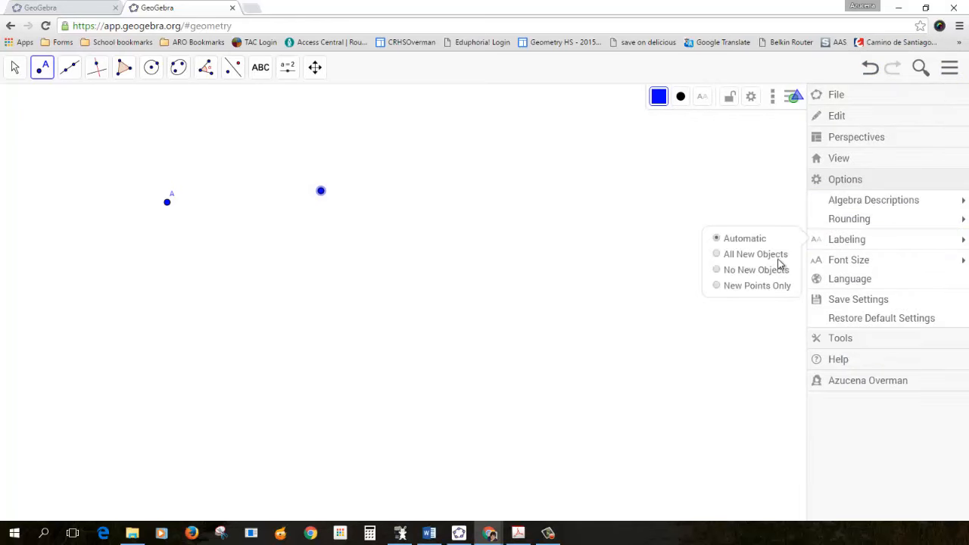
{"action": "left_click", "coordinate": [718, 286]}
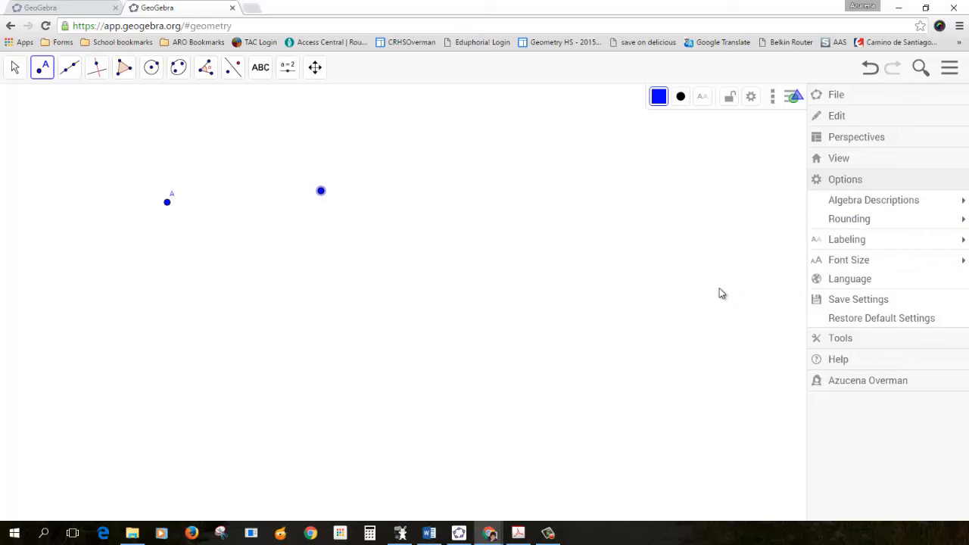
- Show the name label of the unlabeled second point through its object properties, and narrow the properties view slightly
{"action": "left_click", "coordinate": [16, 69]}
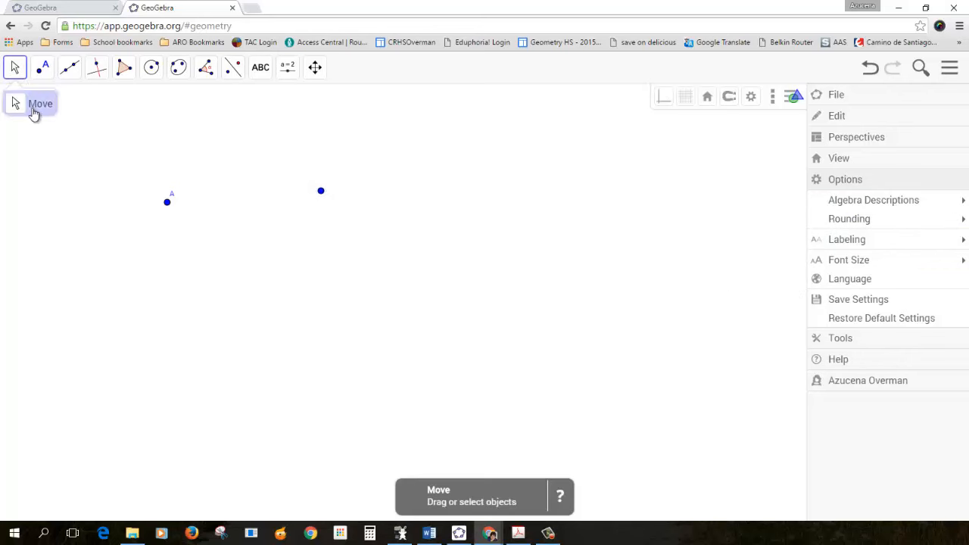
{"action": "left_click", "coordinate": [322, 191]}
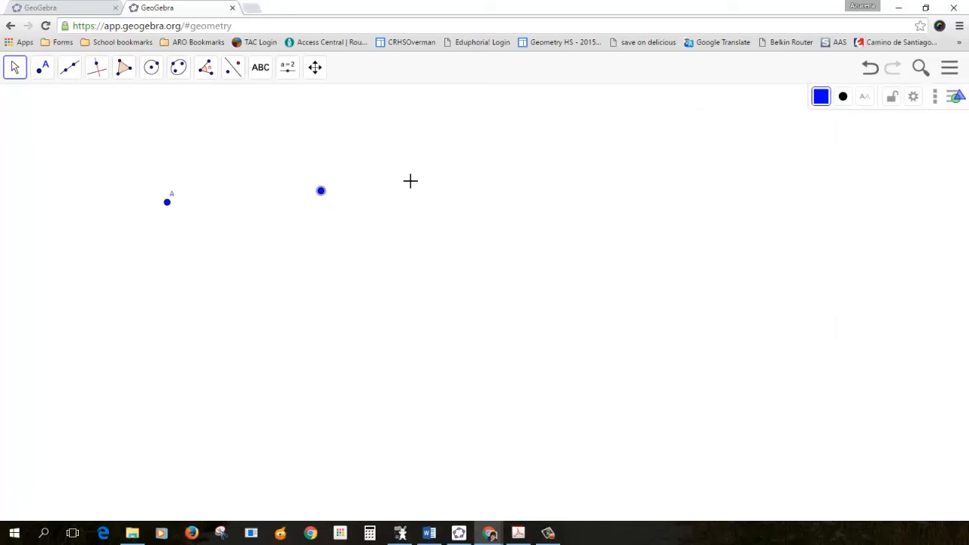
{"action": "right_click", "coordinate": [321, 194]}
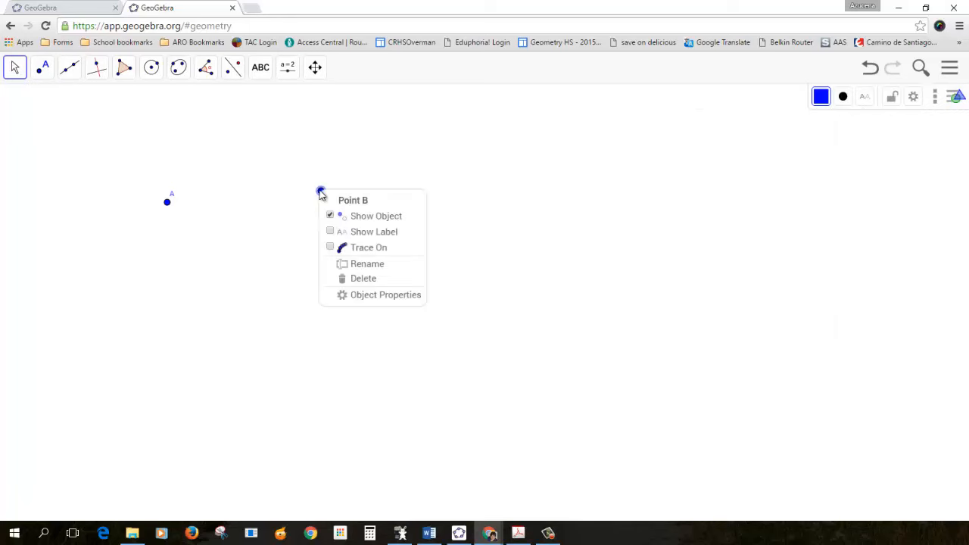
{"action": "left_click", "coordinate": [362, 295]}
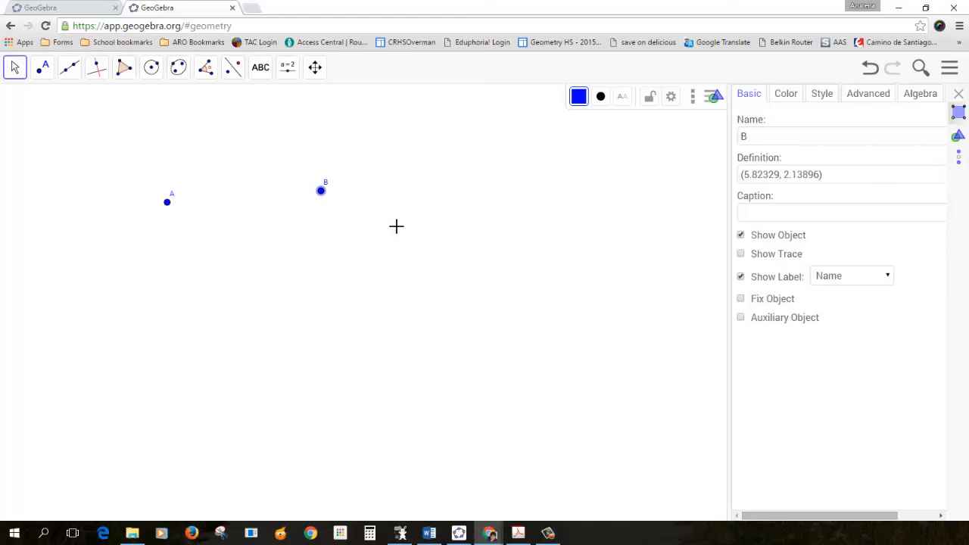
{"action": "left_click_drag", "start_coordinate": [729, 199], "coordinate": [751, 203]}
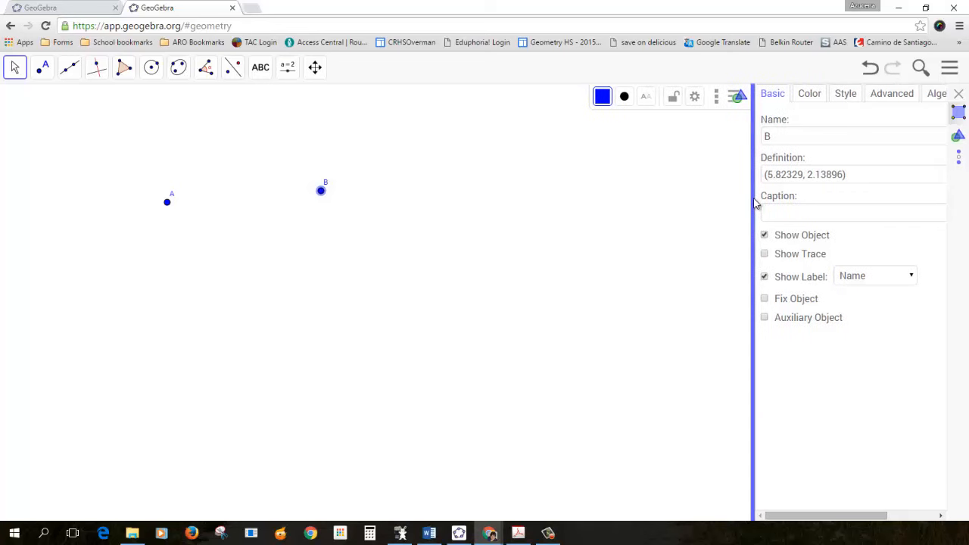
- Draw a segment from point A to point B
{"action": "left_click", "coordinate": [69, 67]}
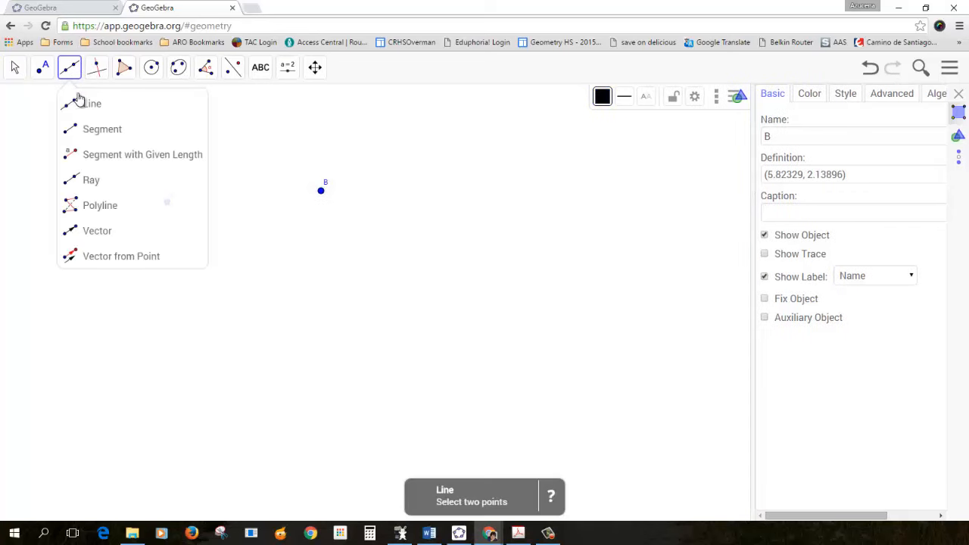
{"action": "left_click", "coordinate": [74, 129]}
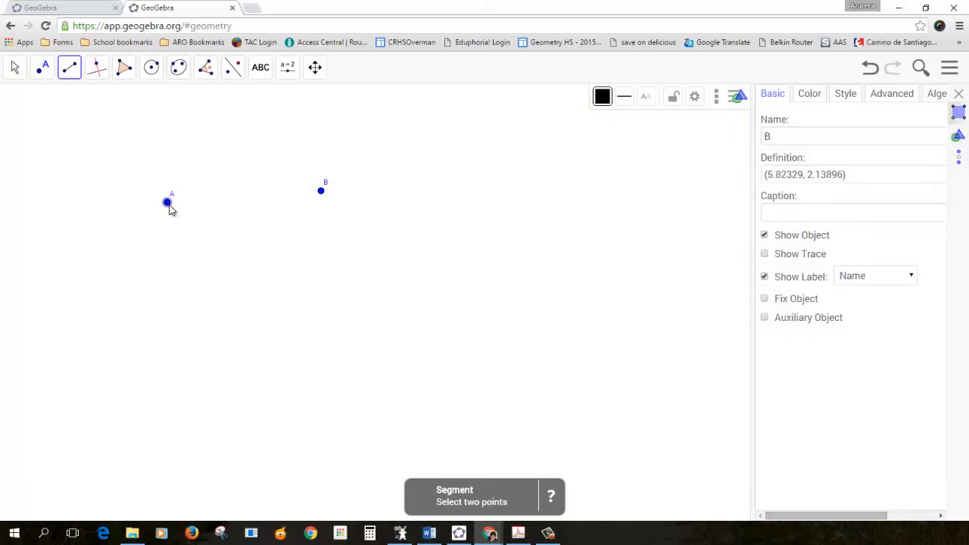
{"action": "left_click", "coordinate": [169, 206]}
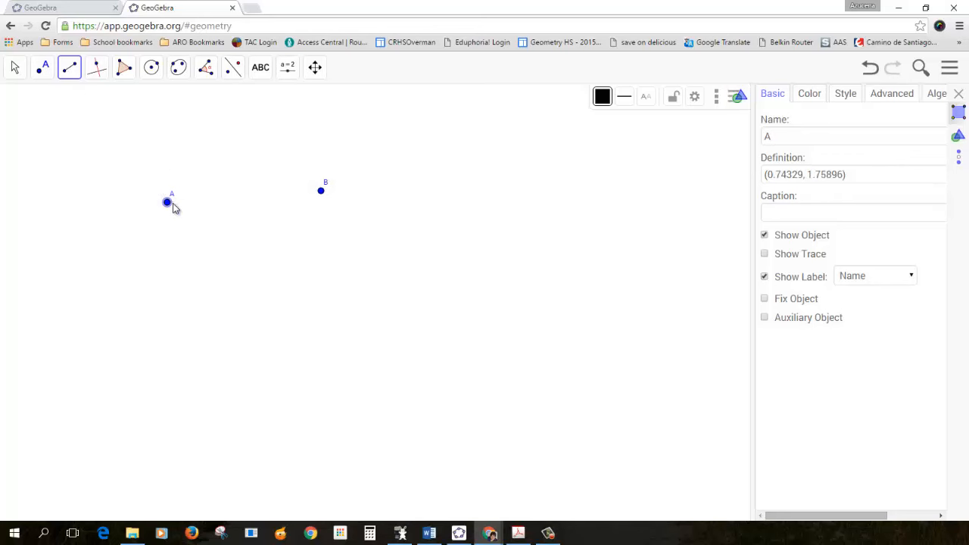
{"action": "left_click", "coordinate": [322, 191]}
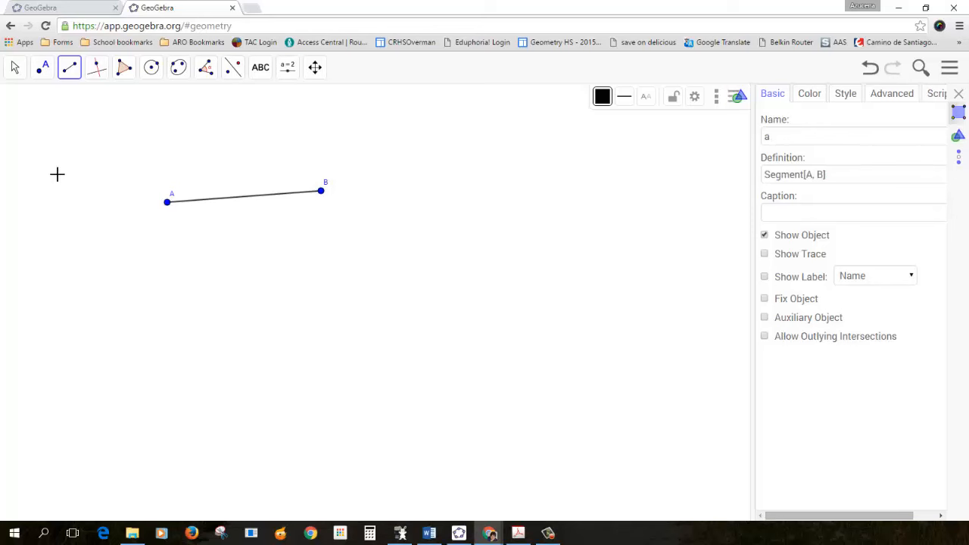
- Label segment AB with its value instead of its name, and hide the label again
{"action": "left_click", "coordinate": [15, 69]}
{"action": "mouse_move", "coordinate": [71, 113]}
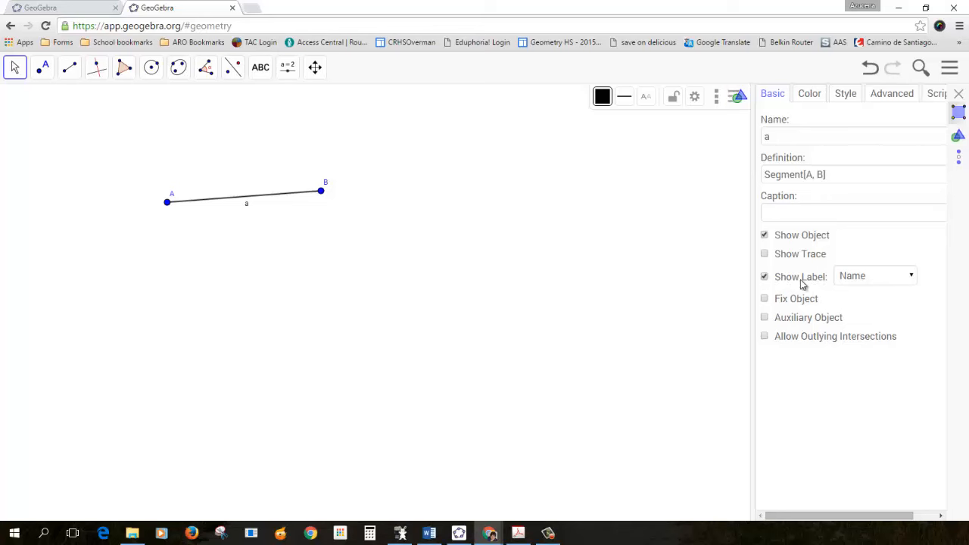
{"action": "left_click", "coordinate": [860, 278]}
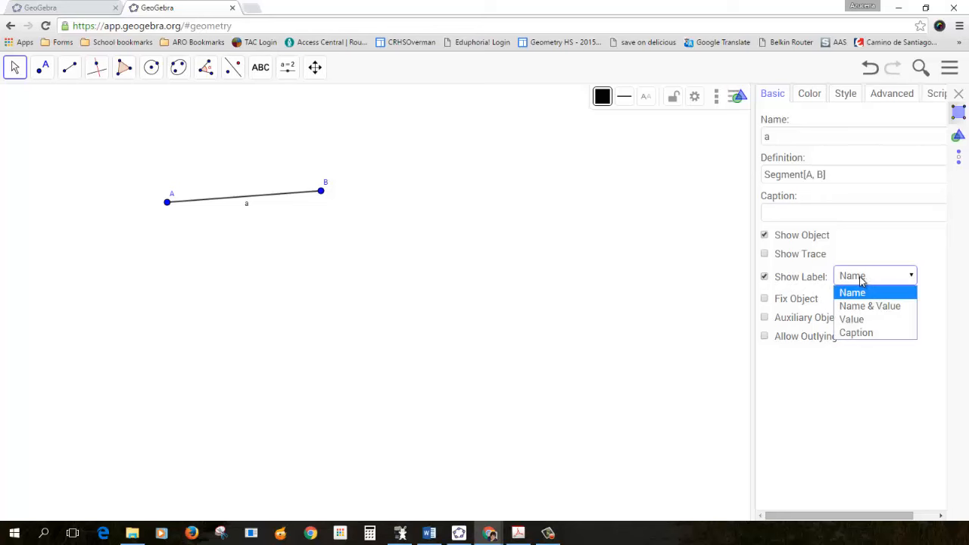
{"action": "left_click", "coordinate": [860, 320]}
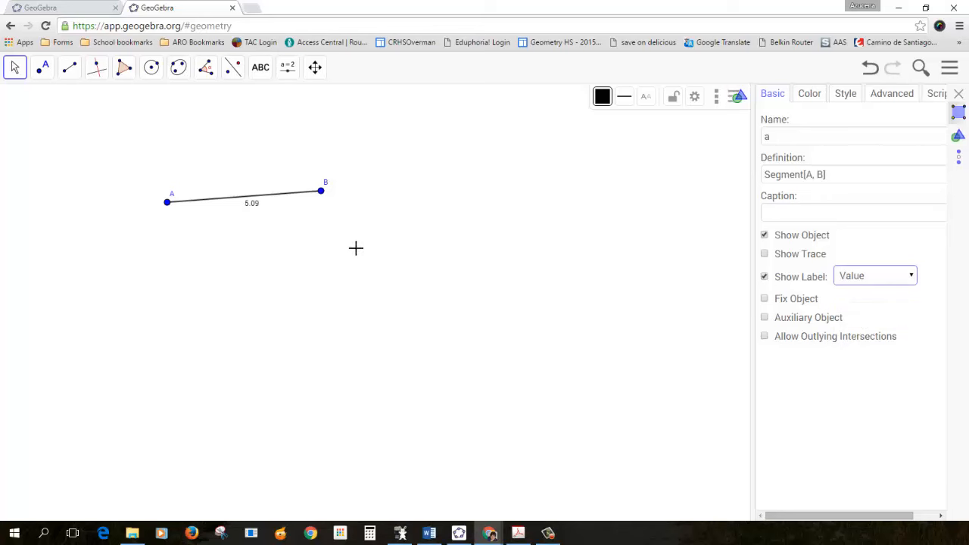
{"action": "left_click", "coordinate": [763, 276]}
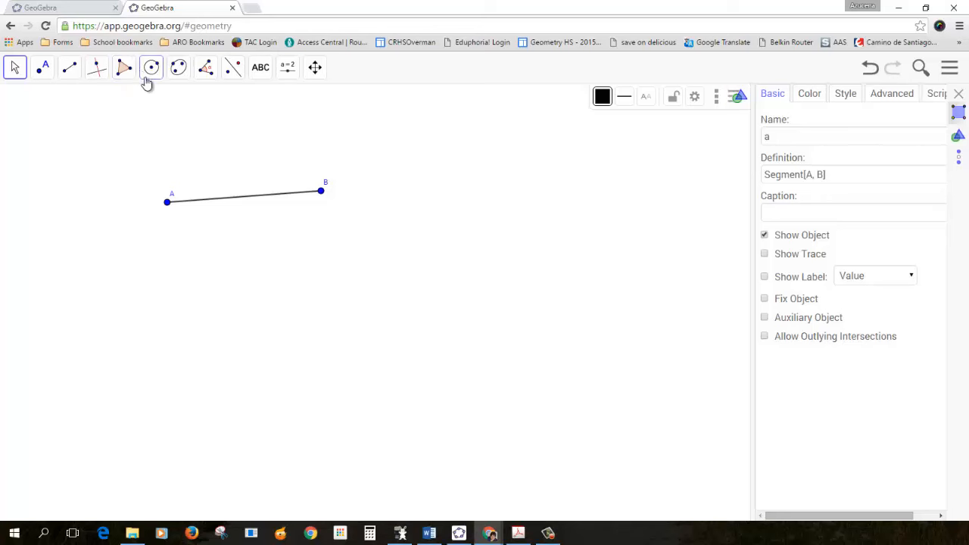
- Place a new free point below segment AB at about (3.14, -1.28)
{"action": "left_click", "coordinate": [43, 70]}
{"action": "left_click", "coordinate": [38, 102]}
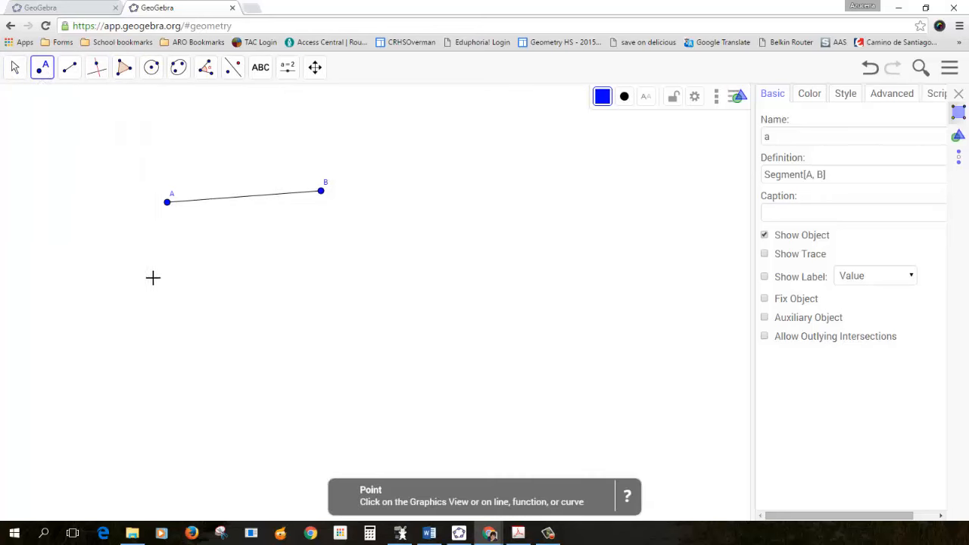
{"action": "left_click", "coordinate": [239, 294]}
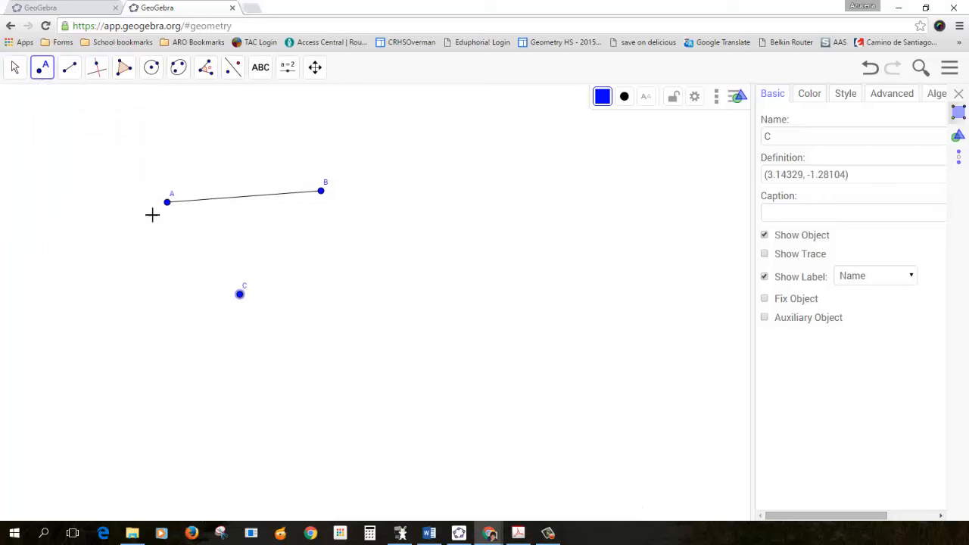
- Construct a circle with the Compass tool, using the distance from A to B as radius and point C as center
{"action": "left_click", "coordinate": [152, 68]}
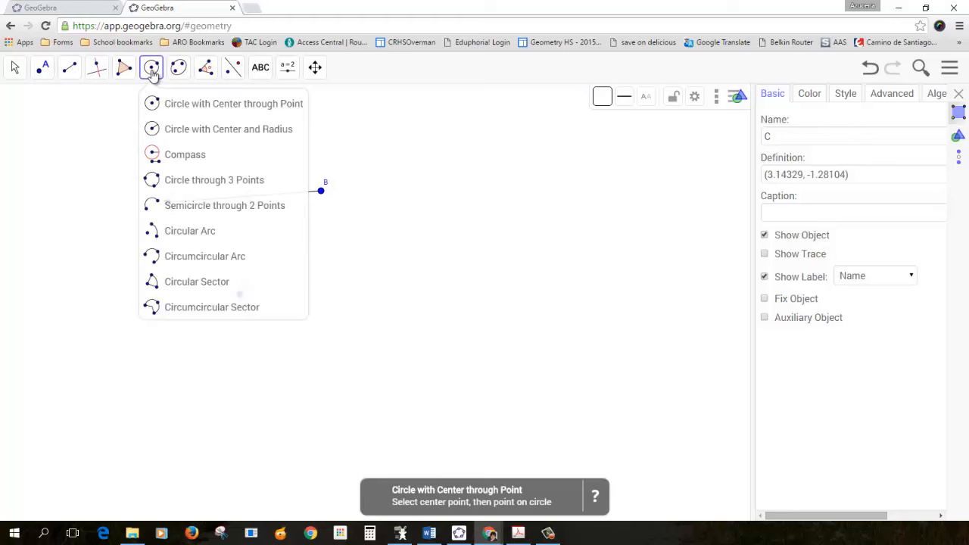
{"action": "left_click", "coordinate": [152, 154]}
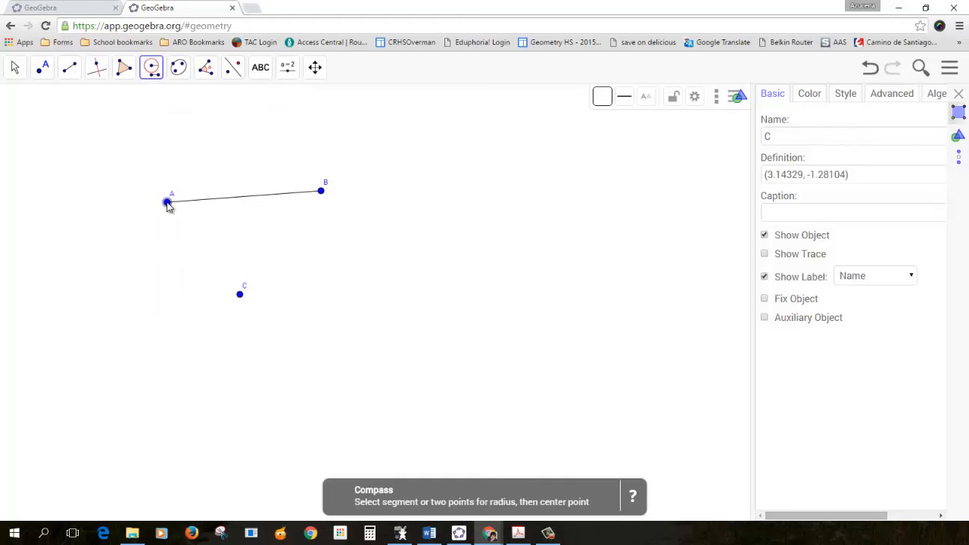
{"action": "left_click", "coordinate": [167, 203]}
{"action": "left_click", "coordinate": [322, 190]}
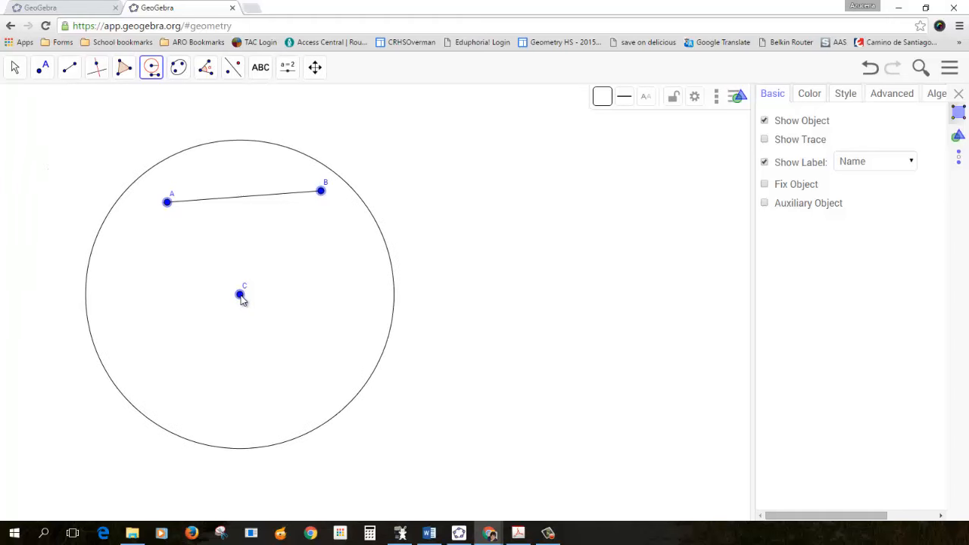
{"action": "left_click", "coordinate": [240, 296]}
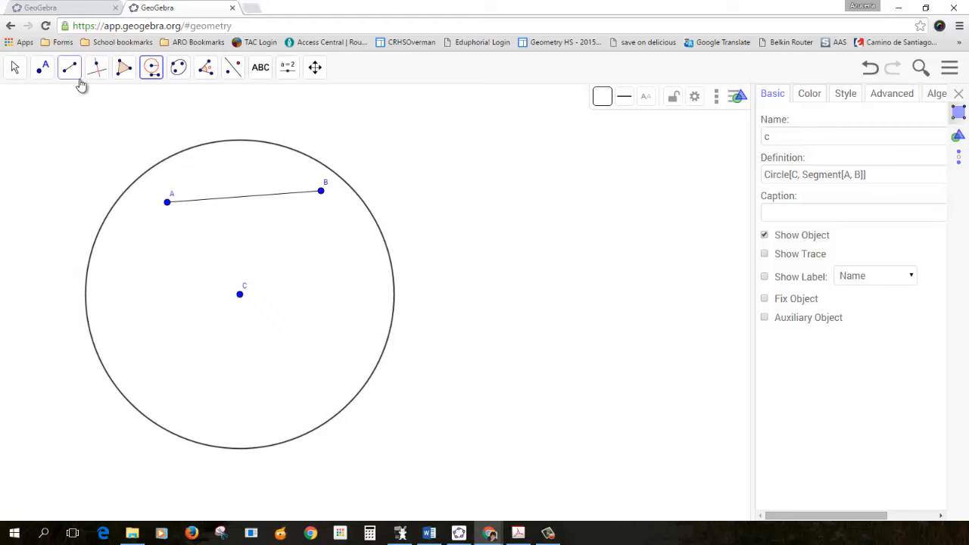
- Place a new point on the upper-right arc of the circle centered at C
{"action": "left_click", "coordinate": [43, 66]}
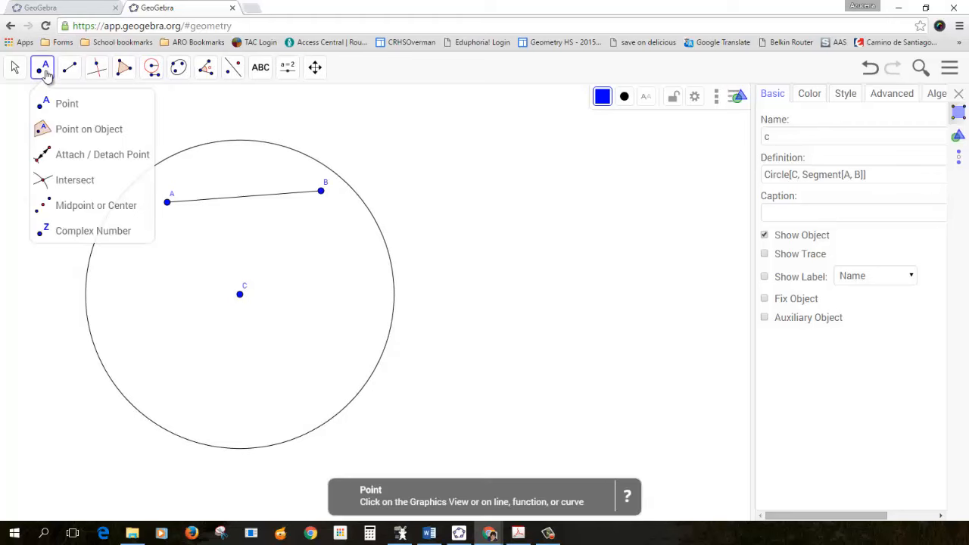
{"action": "left_click", "coordinate": [68, 102]}
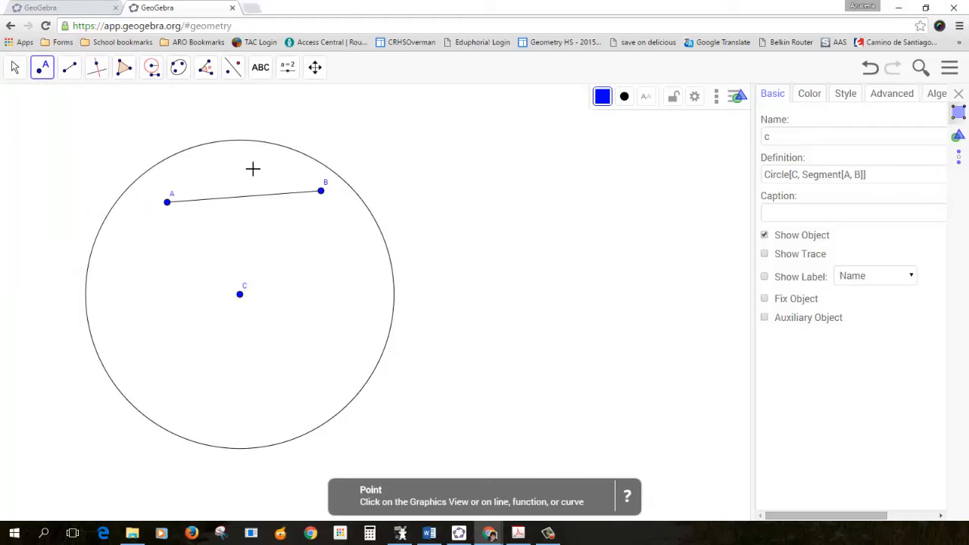
{"action": "left_click", "coordinate": [385, 243]}
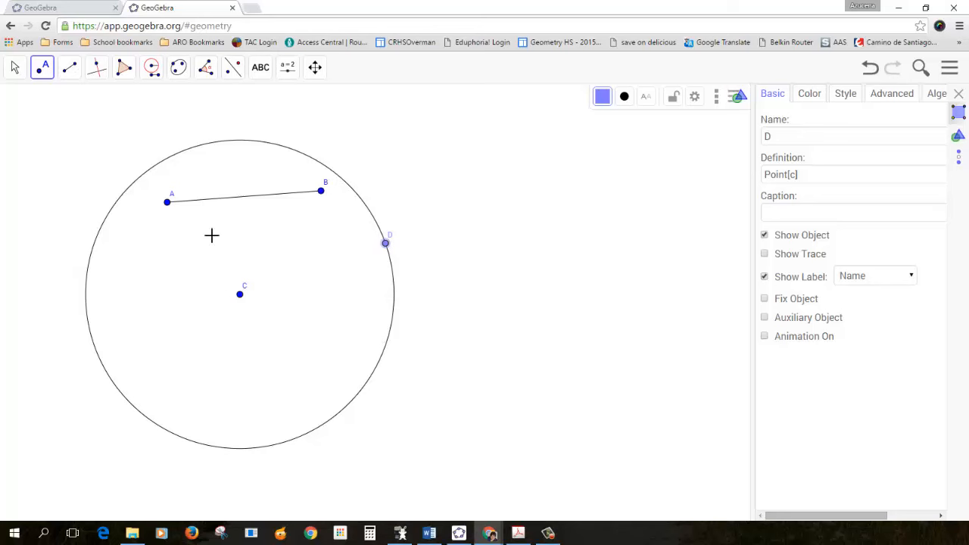
- Draw a segment from center C to point D on the circle
{"action": "left_click", "coordinate": [64, 68]}
{"action": "left_click", "coordinate": [90, 128]}
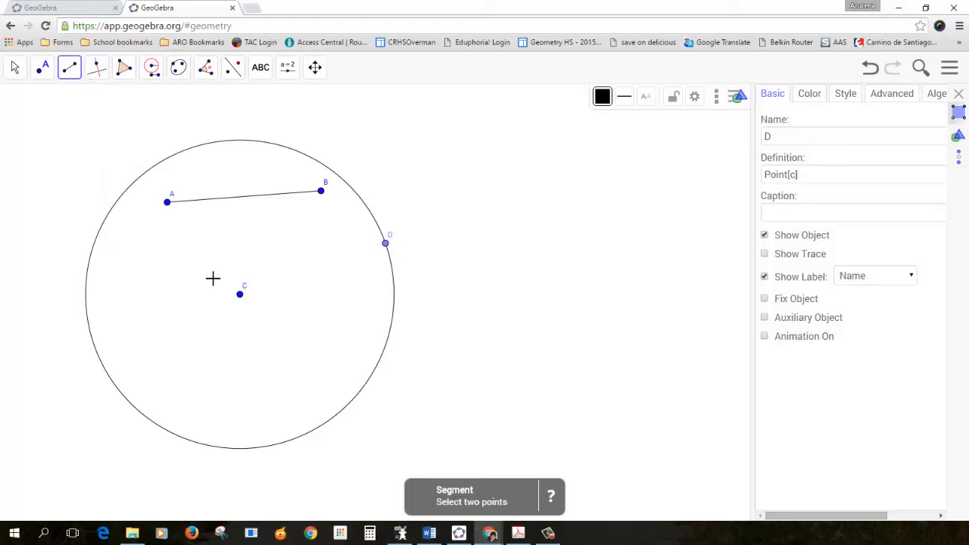
{"action": "left_click", "coordinate": [240, 293]}
{"action": "left_click", "coordinate": [386, 243]}
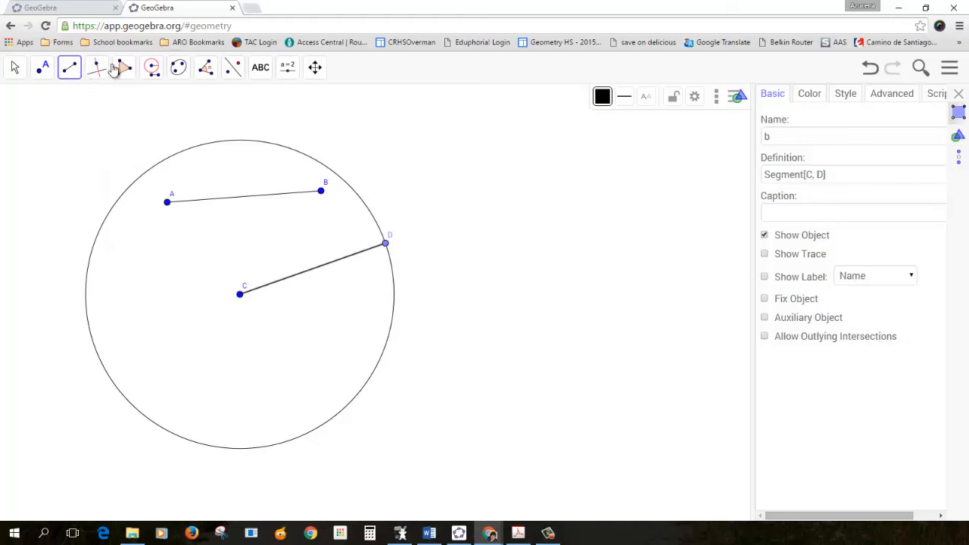
- Hide the compass circle so that only the two segments and their endpoints remain displayed
{"action": "left_click", "coordinate": [13, 68]}
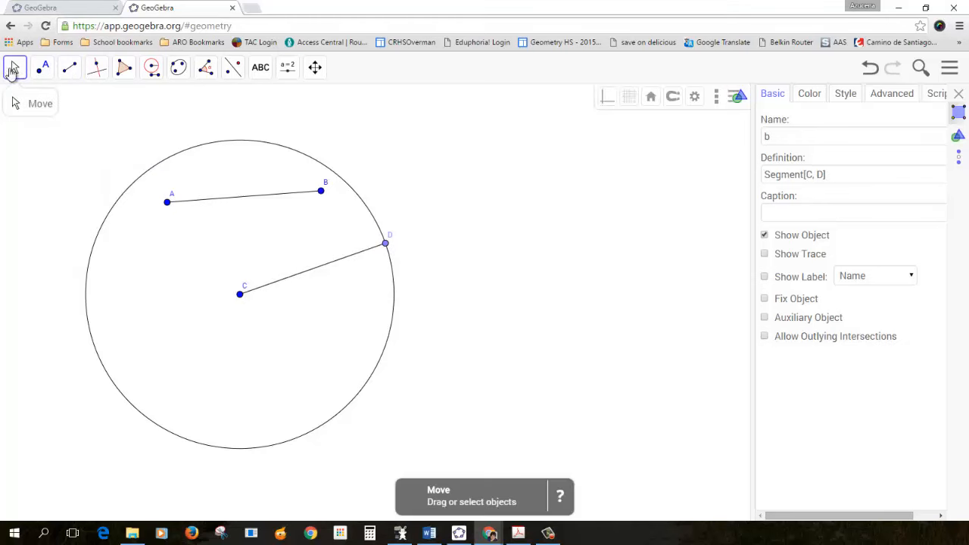
{"action": "left_click", "coordinate": [155, 168]}
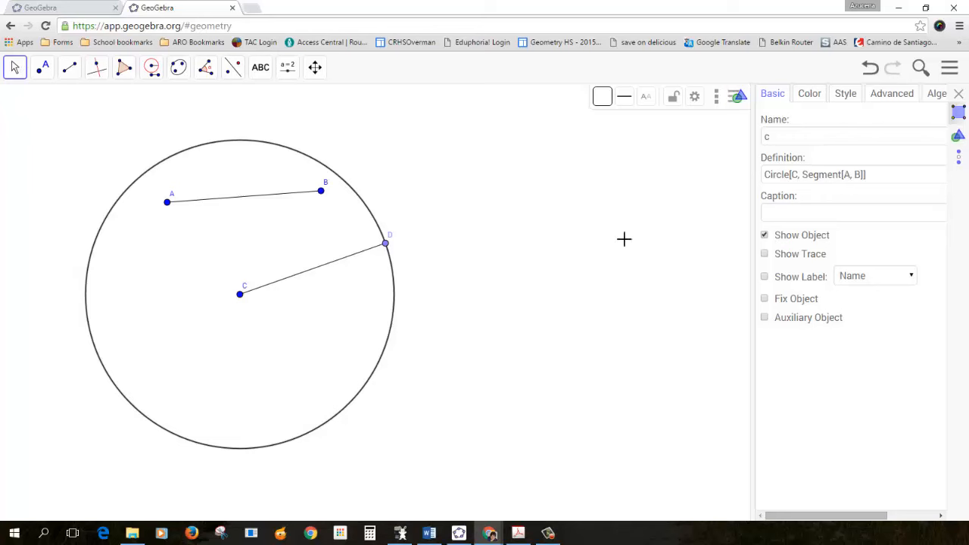
{"action": "left_click", "coordinate": [764, 236]}
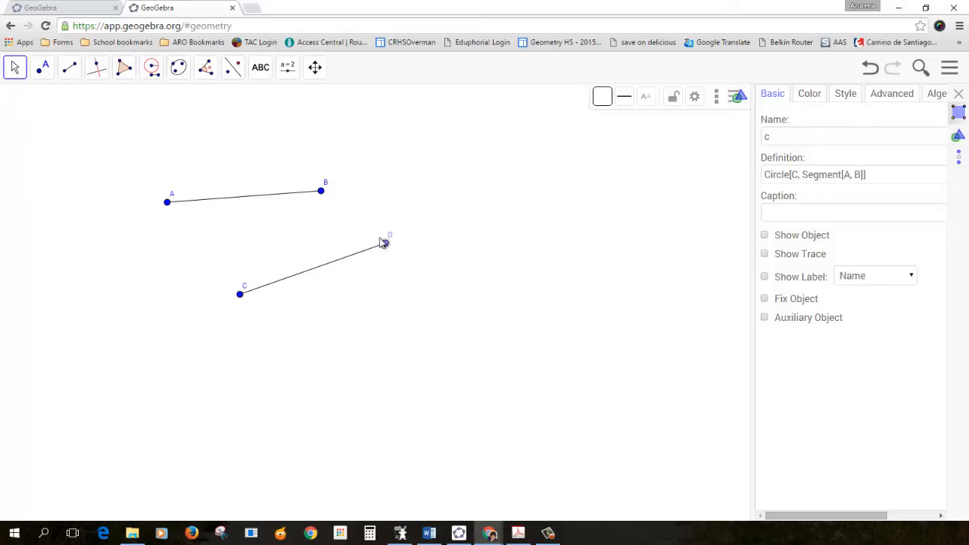
- Test the copied segment by moving D, C and segment AB, then stretching AB with A at about (0.24, 1.42) and B at about (10.18, 2.02)
{"action": "left_click_drag", "start_coordinate": [384, 244], "coordinate": [485, 271]}
{"action": "left_click_drag", "start_coordinate": [236, 295], "coordinate": [300, 316]}
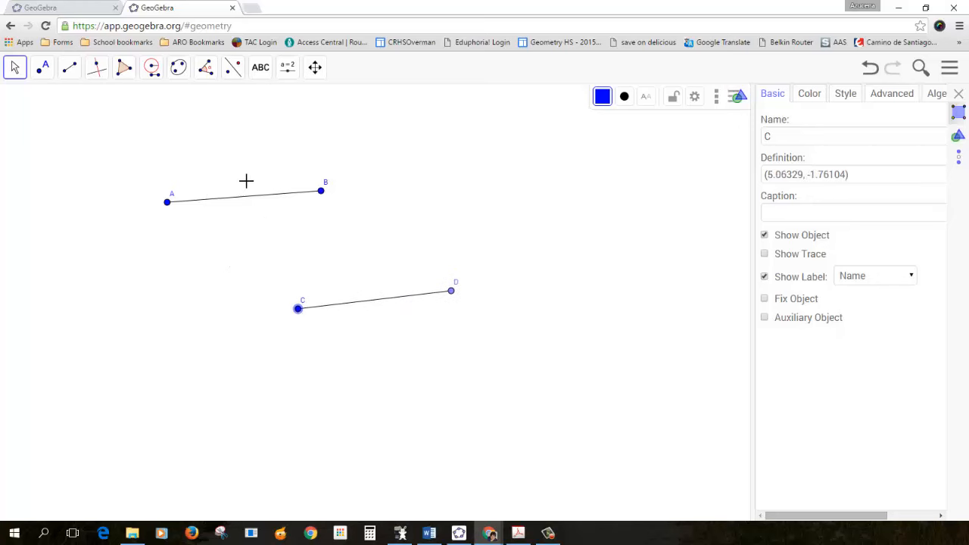
{"action": "left_click_drag", "start_coordinate": [239, 201], "coordinate": [288, 208]}
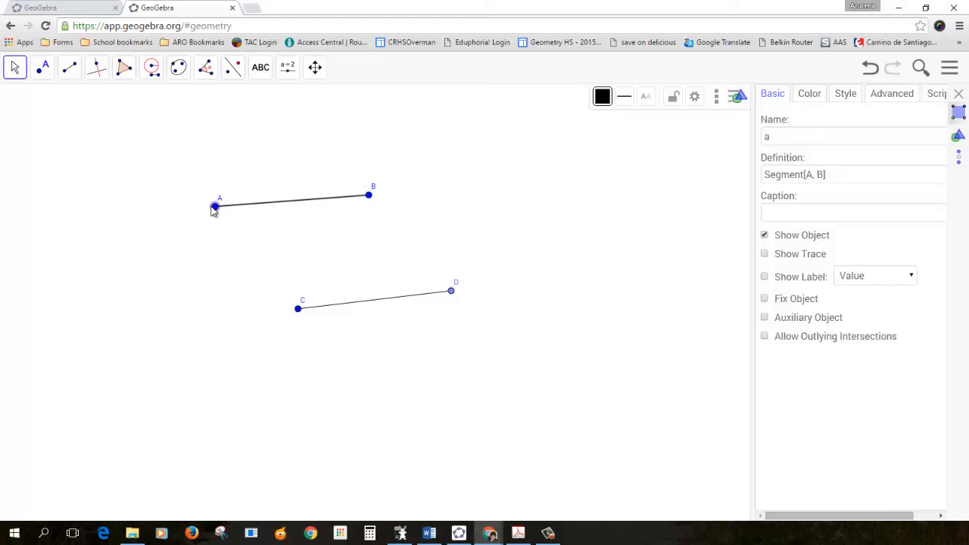
{"action": "left_click_drag", "start_coordinate": [215, 207], "coordinate": [153, 219]}
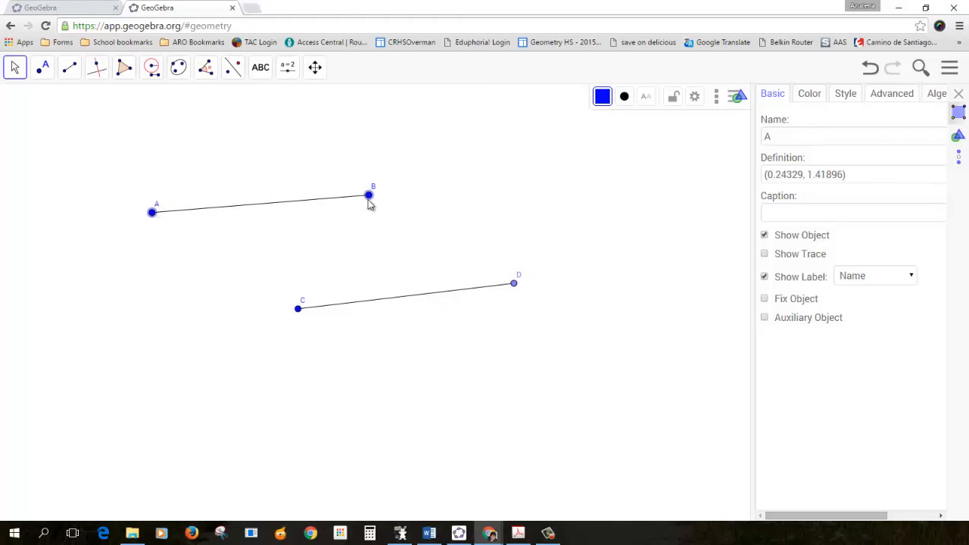
{"action": "left_click_drag", "start_coordinate": [369, 201], "coordinate": [454, 200]}
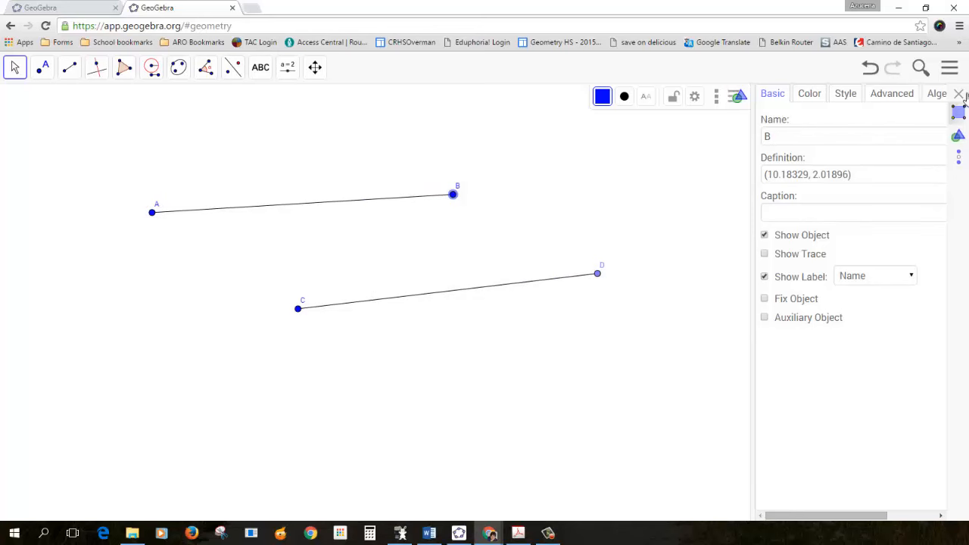
- Display the Algebra view alongside the Graphics view
{"action": "left_click", "coordinate": [950, 68]}
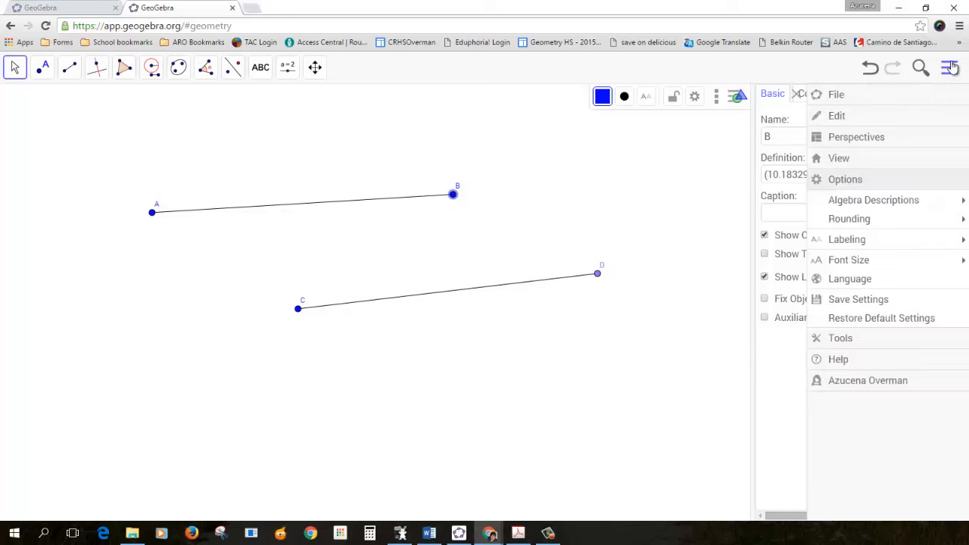
{"action": "left_click", "coordinate": [867, 199]}
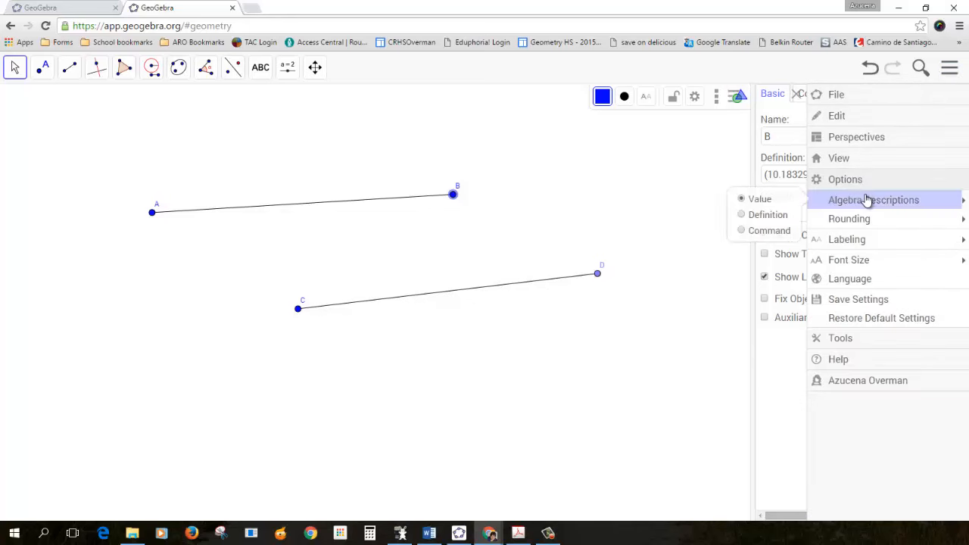
{"action": "left_click", "coordinate": [854, 160]}
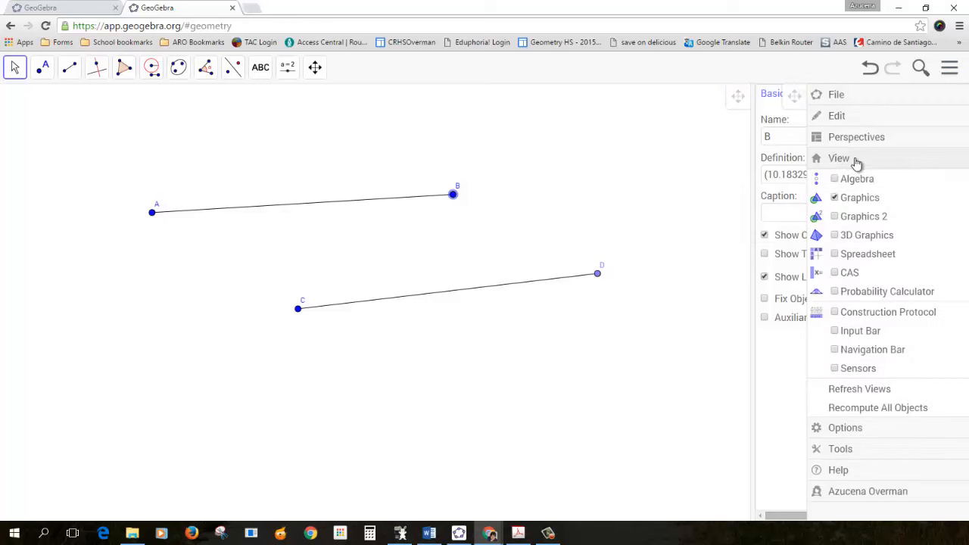
{"action": "left_click", "coordinate": [851, 183]}
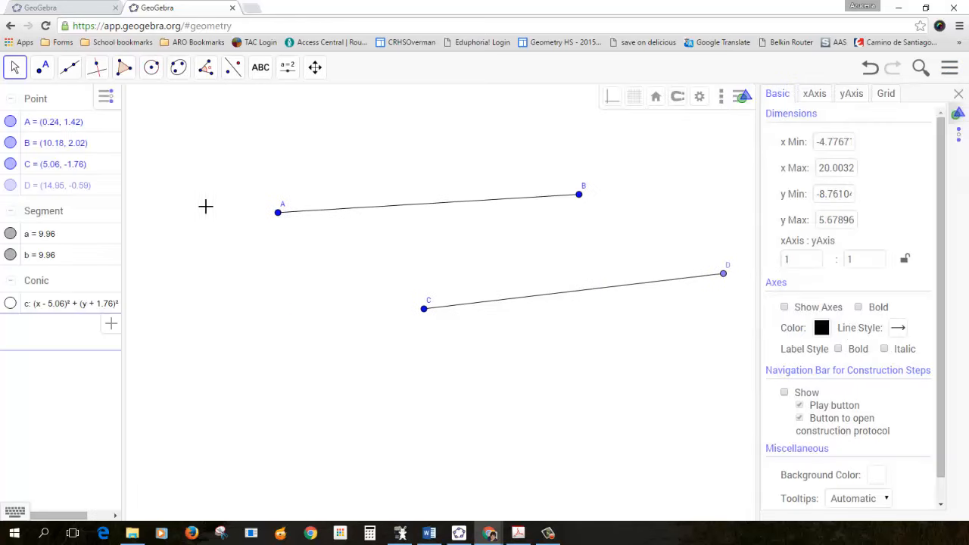
- Show the circle while shortening segment AB by moving point B to about (5.12, 1.68), and hide the circle again
{"action": "left_click", "coordinate": [10, 303]}
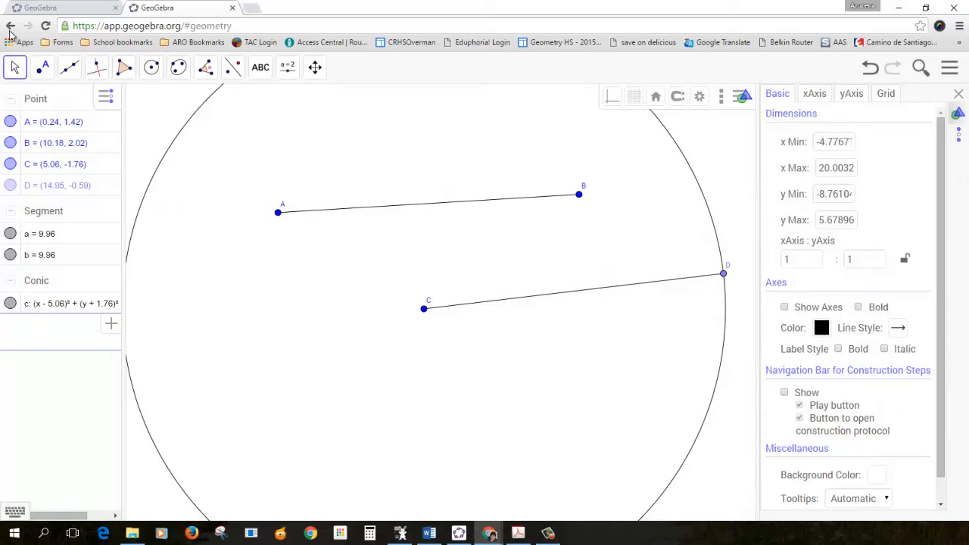
{"action": "left_click", "coordinate": [15, 68]}
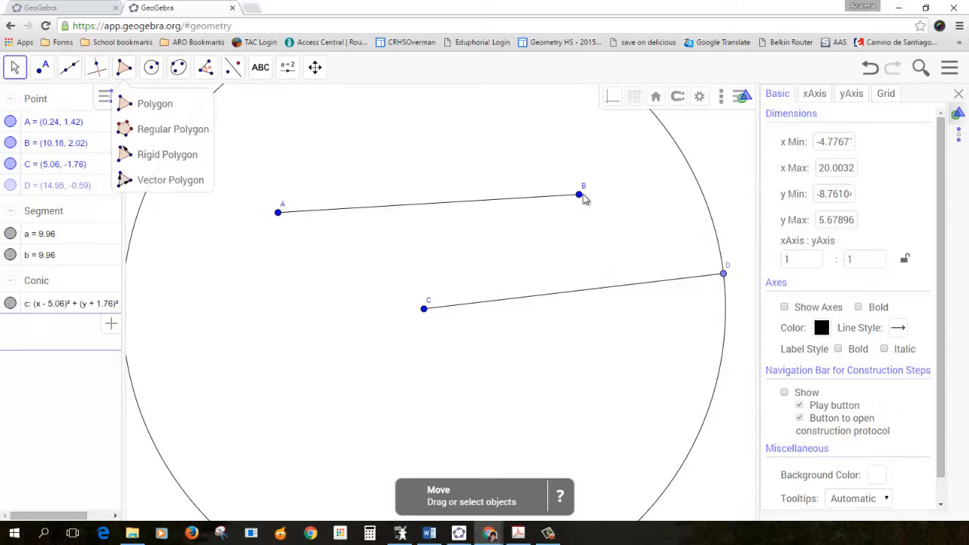
{"action": "left_click_drag", "start_coordinate": [579, 197], "coordinate": [441, 204]}
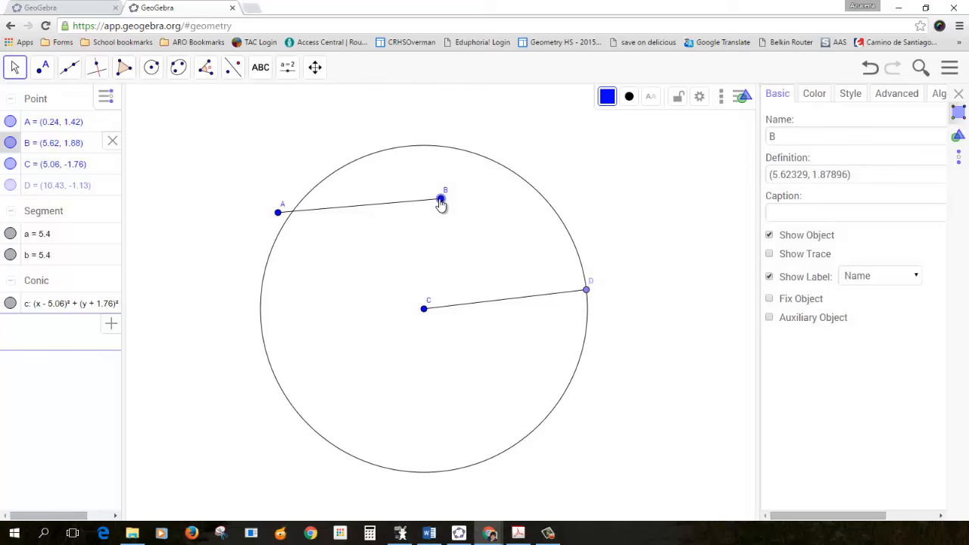
{"action": "left_click_drag", "start_coordinate": [441, 200], "coordinate": [425, 205]}
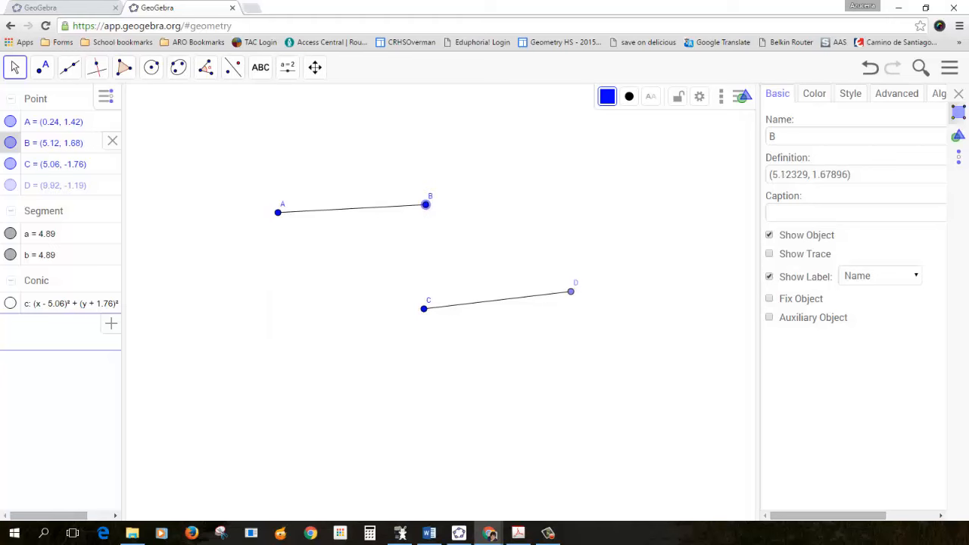
- Adjust segment AB by moving point A to about (0.42, 1.42) and point B to about (7.76, 1.7)
{"action": "left_click", "coordinate": [13, 66]}
{"action": "left_click_drag", "start_coordinate": [278, 212], "coordinate": [296, 272]}
{"action": "key", "text": "ctrl+z"}
{"action": "left_click_drag", "start_coordinate": [427, 203], "coordinate": [506, 204]}
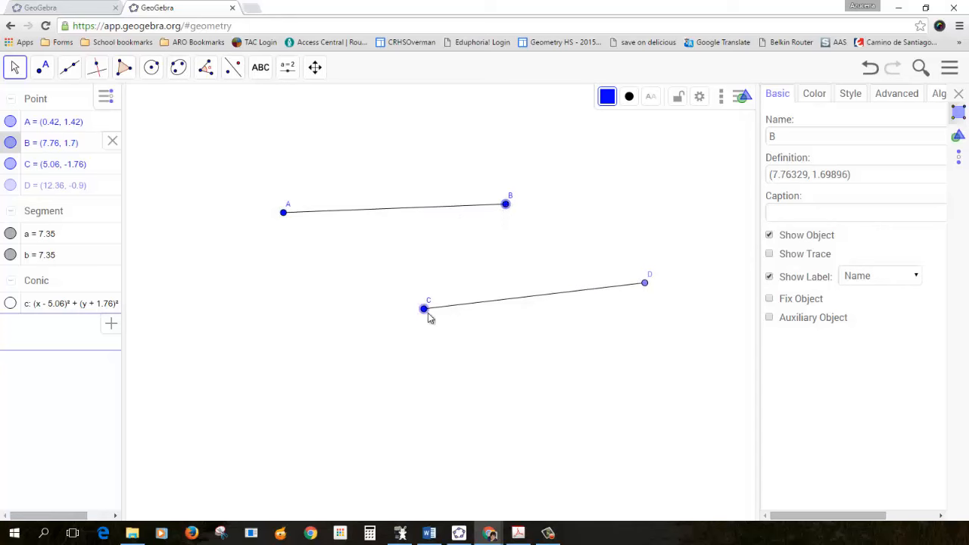
- Turn segment CD nearly parallel to AB by moving point D, and reposition point C at about (2.68, -2.16)
{"action": "left_click_drag", "start_coordinate": [425, 309], "coordinate": [325, 309]}
{"action": "left_click_drag", "start_coordinate": [544, 282], "coordinate": [431, 307]}
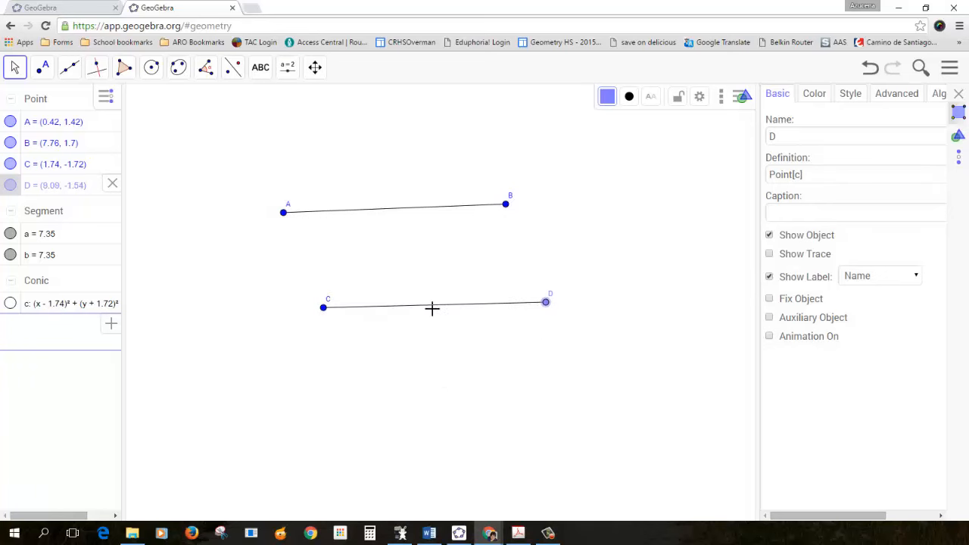
{"action": "left_click_drag", "start_coordinate": [327, 315], "coordinate": [355, 324]}
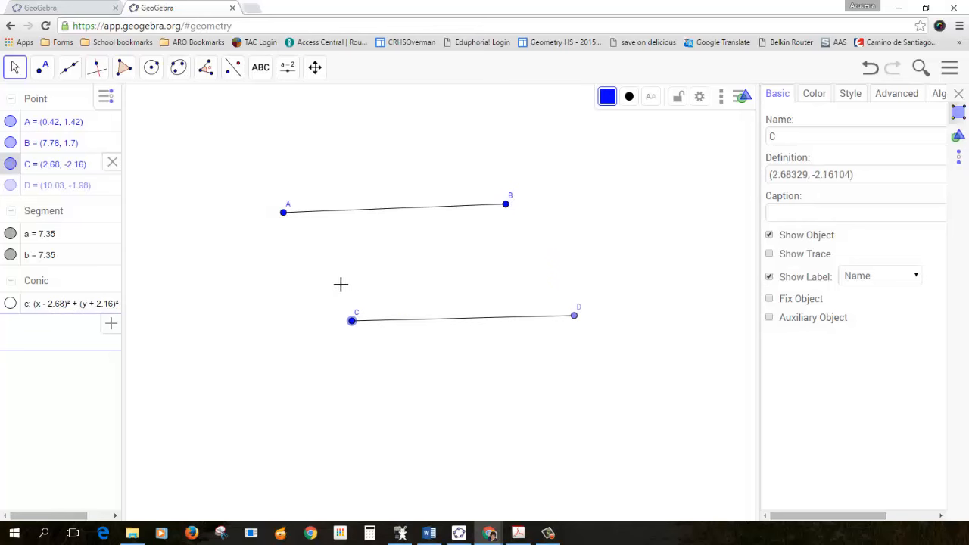